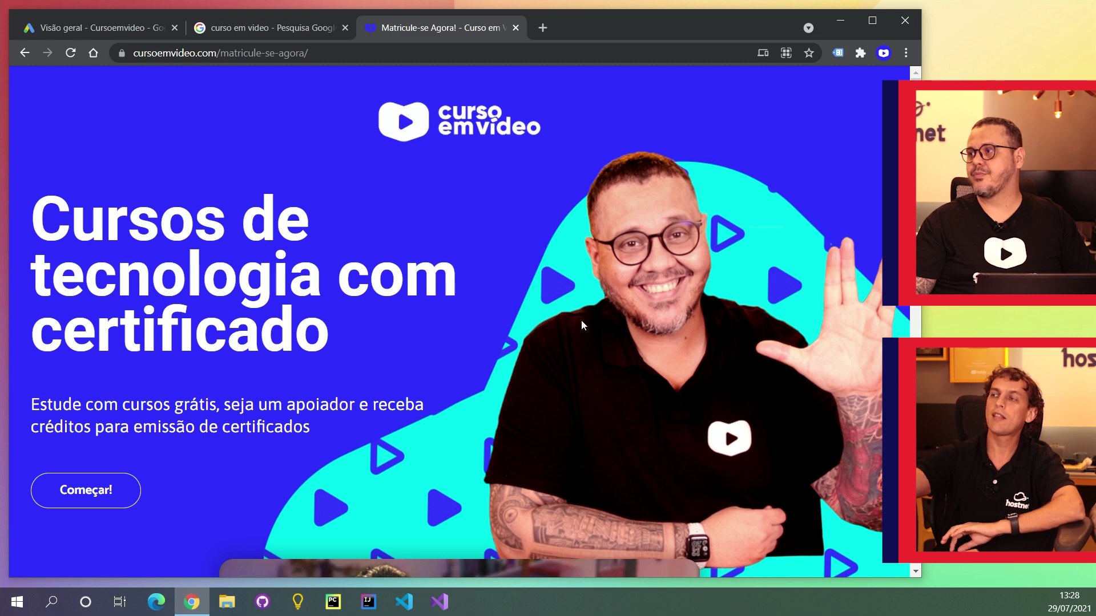
{"action": "scroll", "coordinate": [432, 292], "scroll_direction": "down", "scroll_amount": 8}
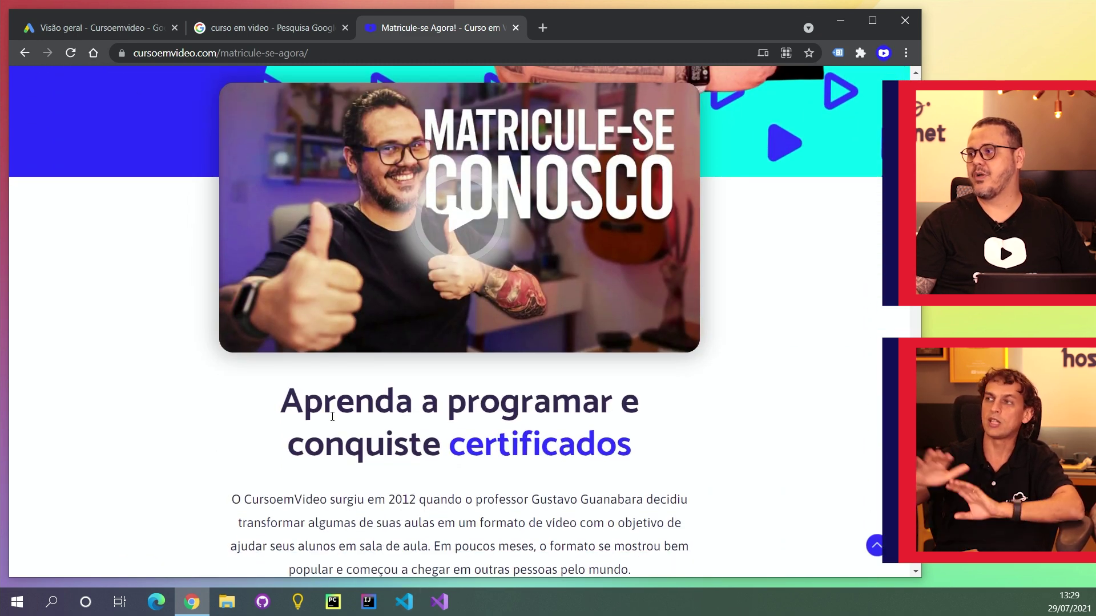
{"action": "scroll", "coordinate": [431, 297], "scroll_direction": "up", "scroll_amount": 8}
{"action": "scroll", "coordinate": [313, 398], "scroll_direction": "up", "scroll_amount": 1}
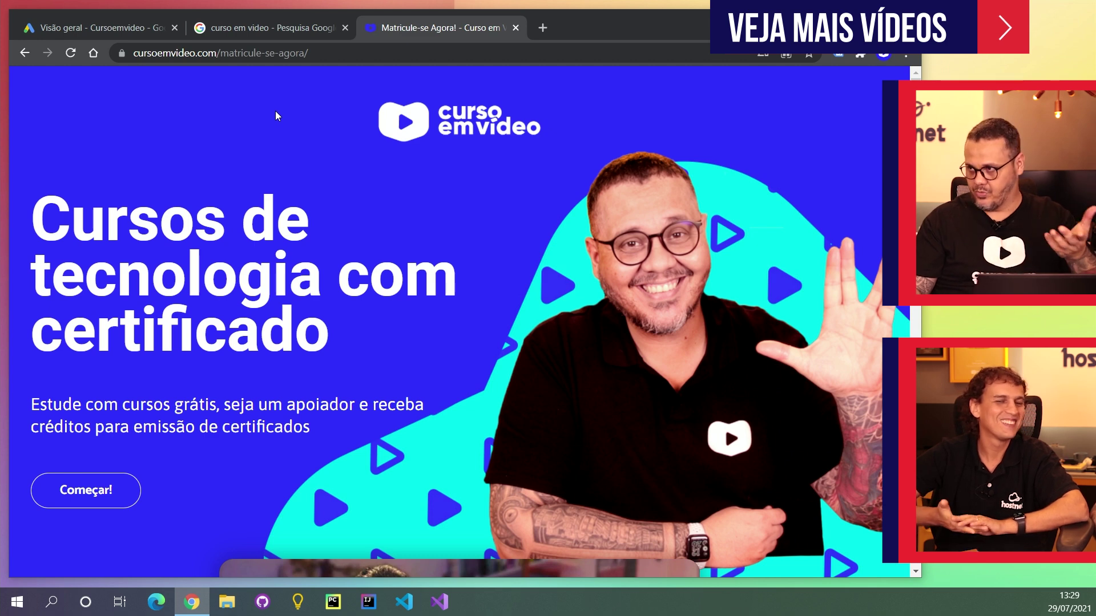
Step: Switch to Google Ads and pause the campaigns "Aprenda a programar grátis" and "Curso de Wordpress" from the campaign list
{"action": "left_click", "coordinate": [74, 17]}
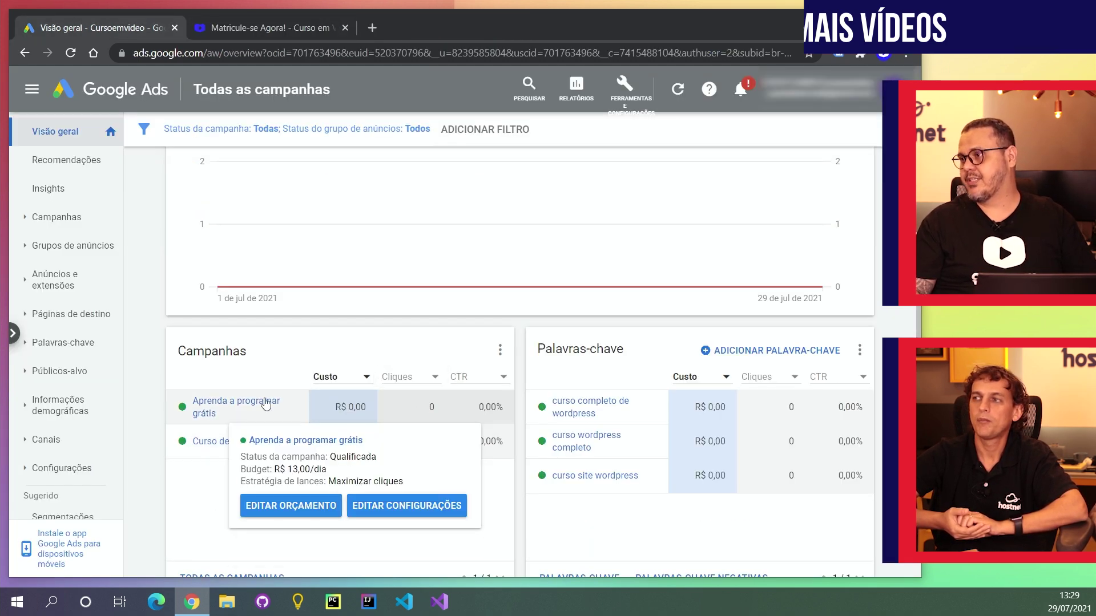
{"action": "mouse_move", "coordinate": [228, 441]}
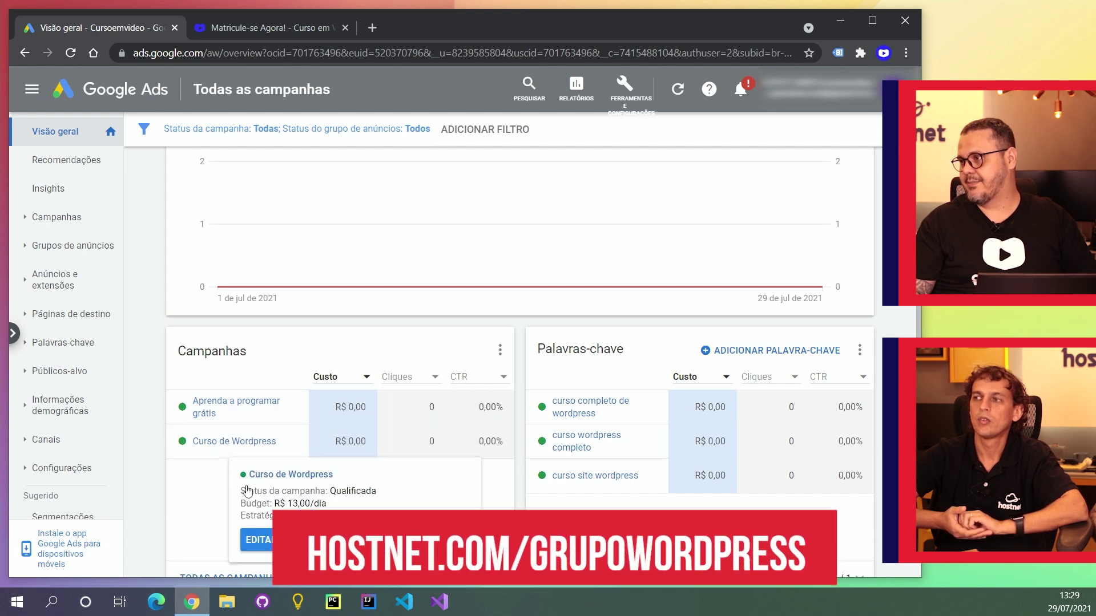
{"action": "scroll", "coordinate": [246, 491], "scroll_direction": "up", "scroll_amount": 2}
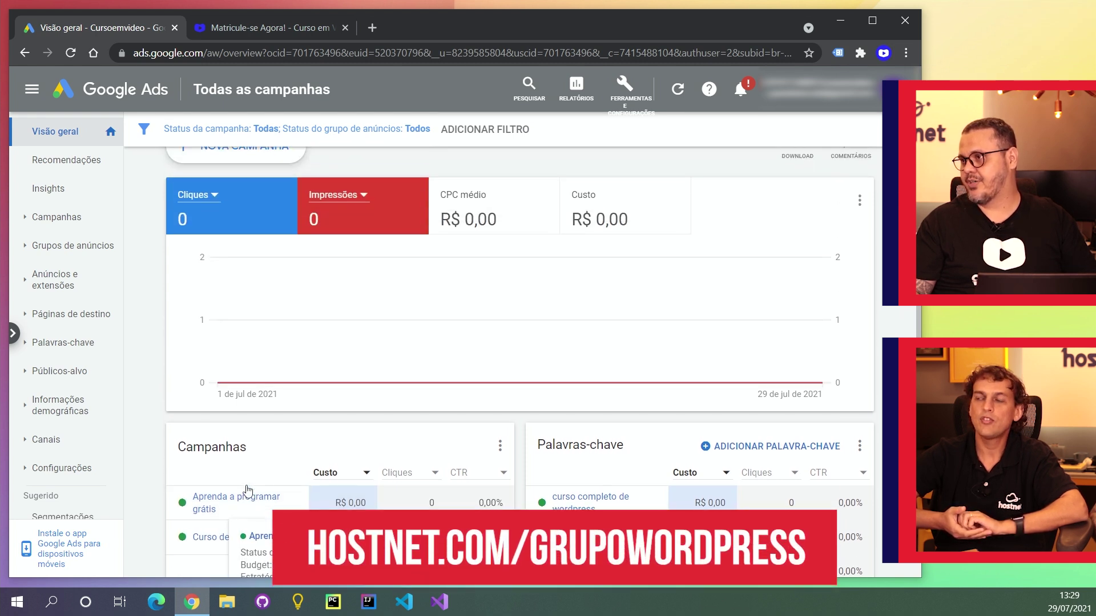
{"action": "left_click", "coordinate": [41, 222]}
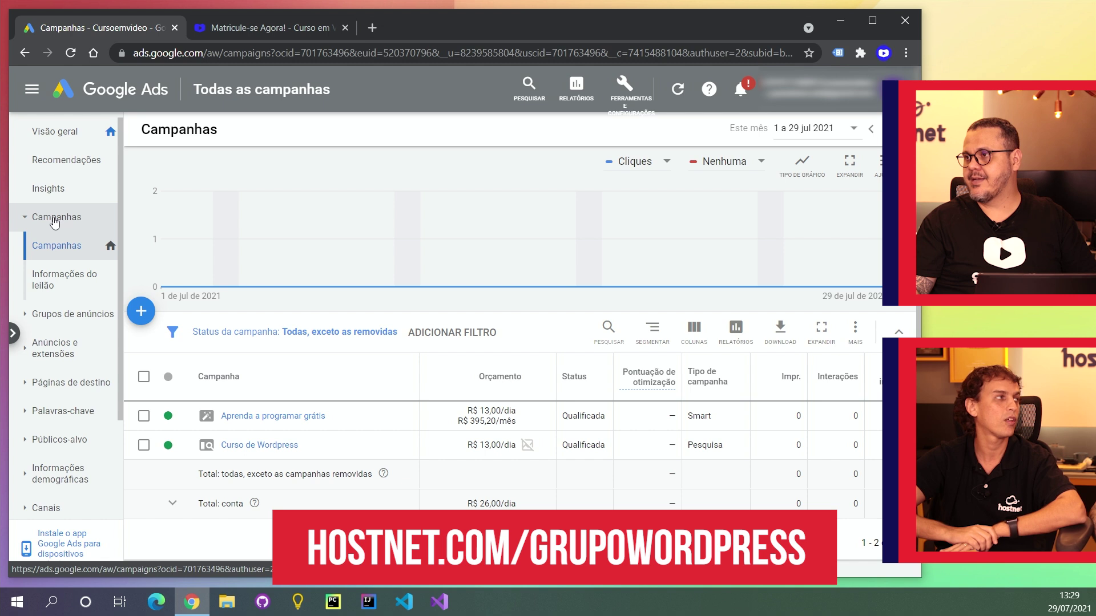
{"action": "left_click", "coordinate": [144, 415]}
{"action": "left_click", "coordinate": [144, 445]}
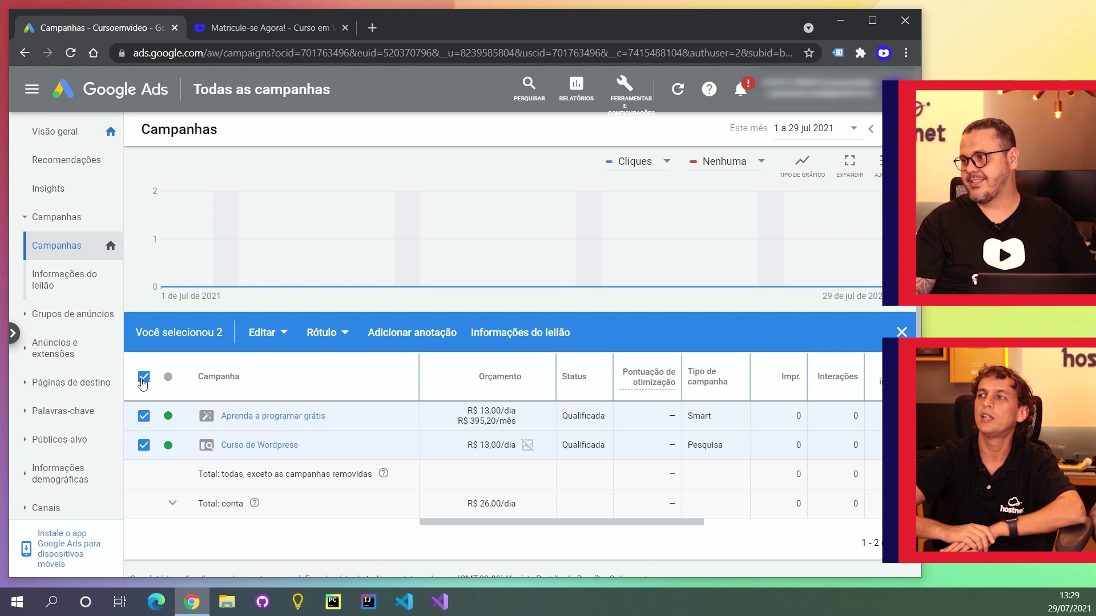
{"action": "left_click", "coordinate": [277, 338]}
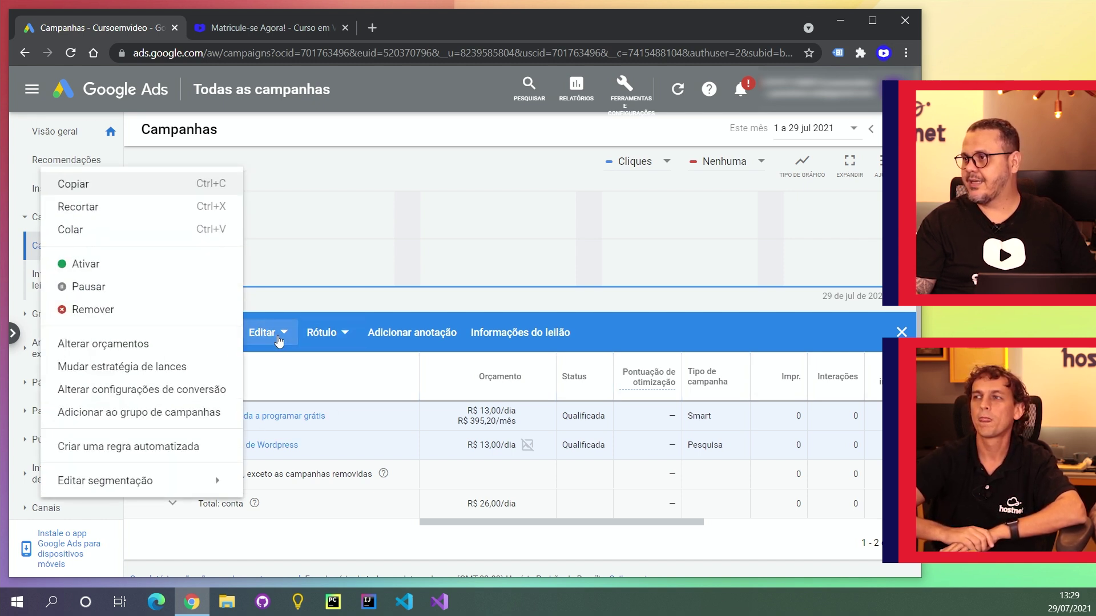
{"action": "left_click", "coordinate": [91, 288]}
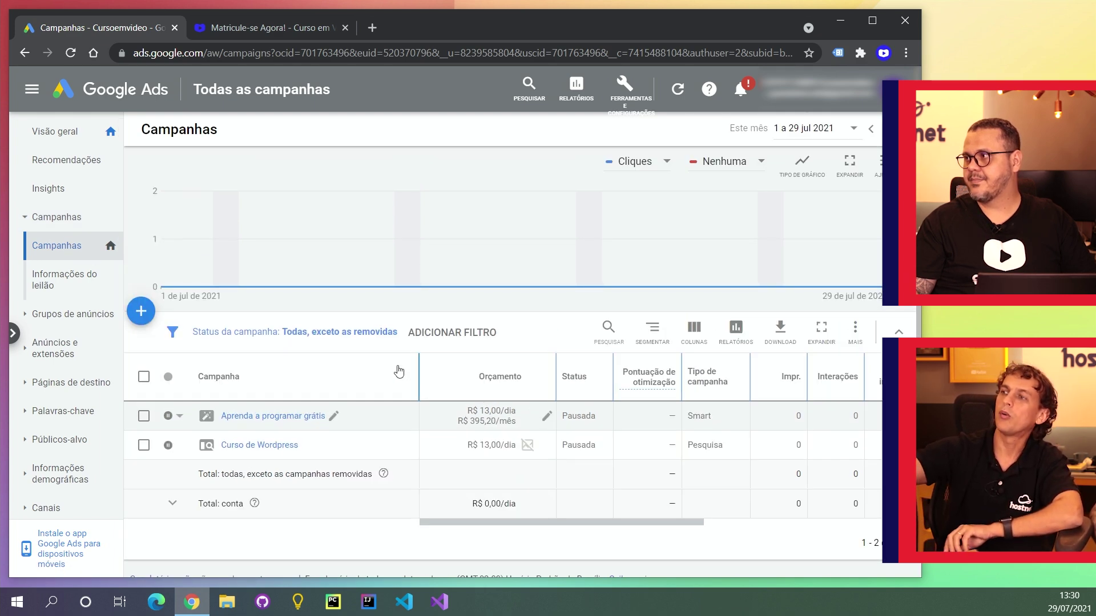
Step: Start a new campaign with "Tráfego do site" as its goal
{"action": "left_click", "coordinate": [140, 311]}
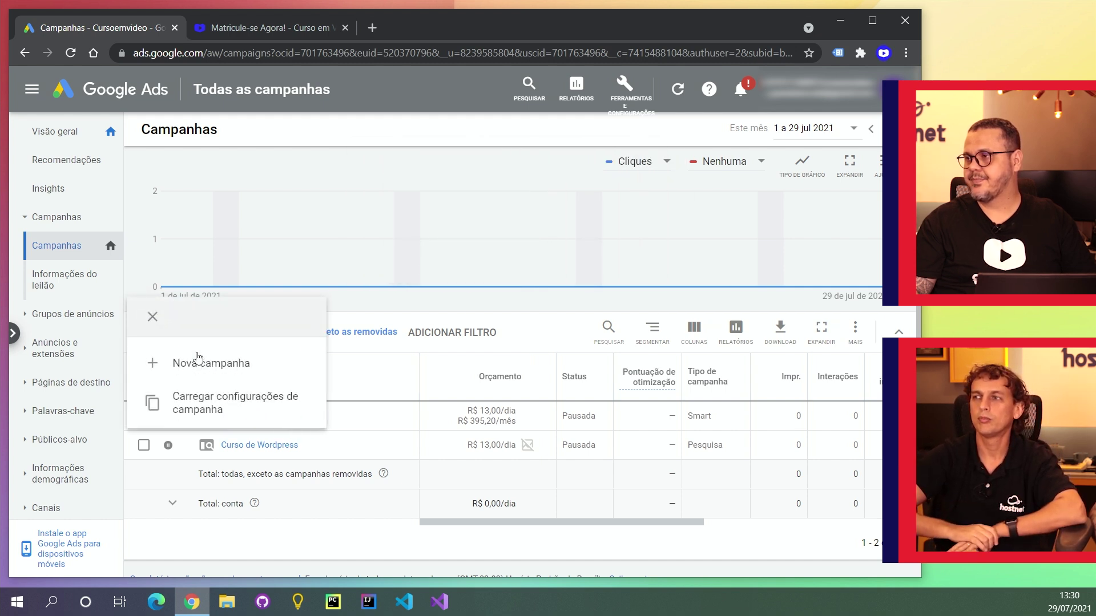
{"action": "left_click", "coordinate": [215, 366]}
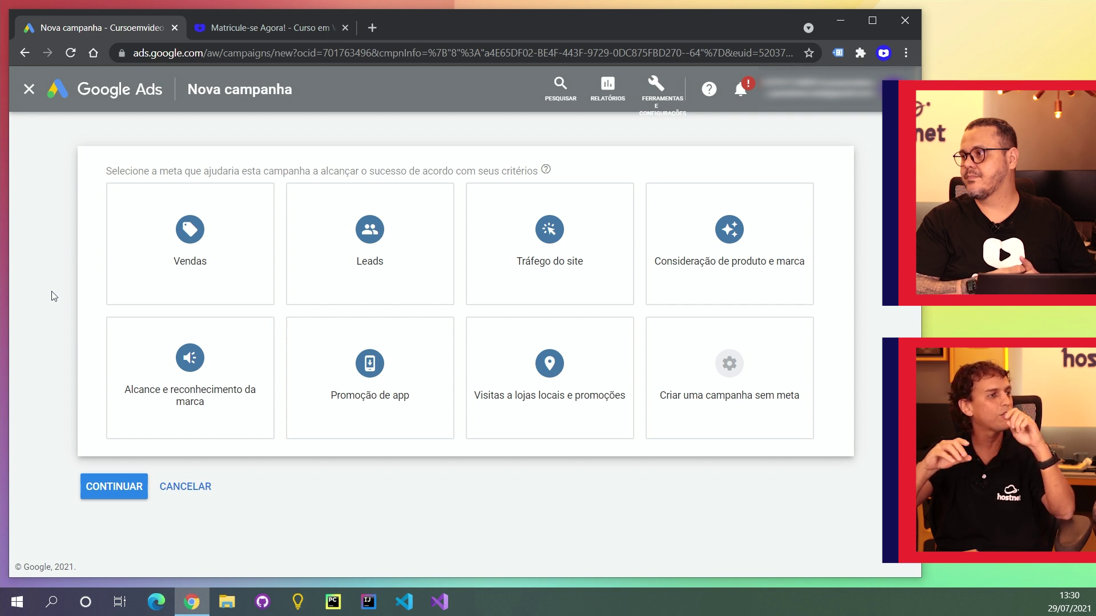
{"action": "mouse_move", "coordinate": [558, 255]}
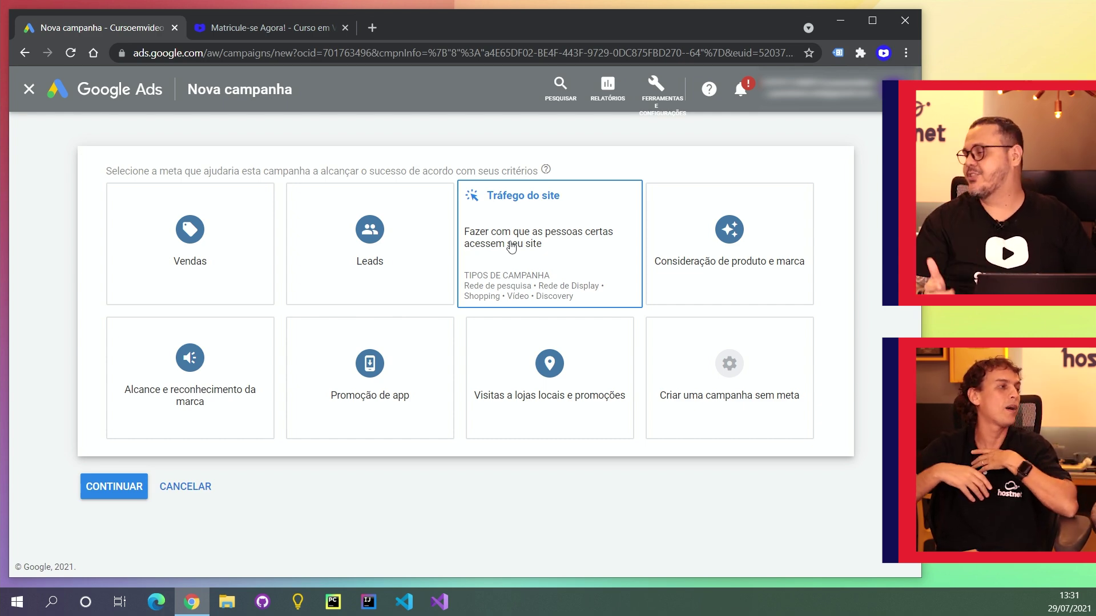
{"action": "left_click", "coordinate": [541, 242]}
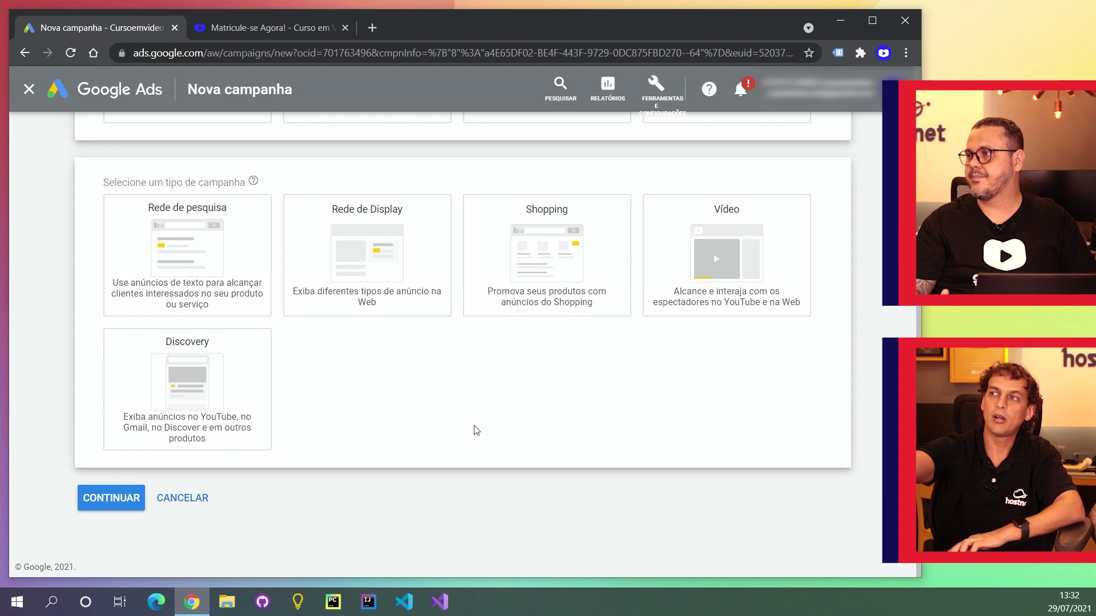
Step: Look through the campaign types and choose "Rede de pesquisa" for the new campaign
{"action": "left_click", "coordinate": [258, 345]}
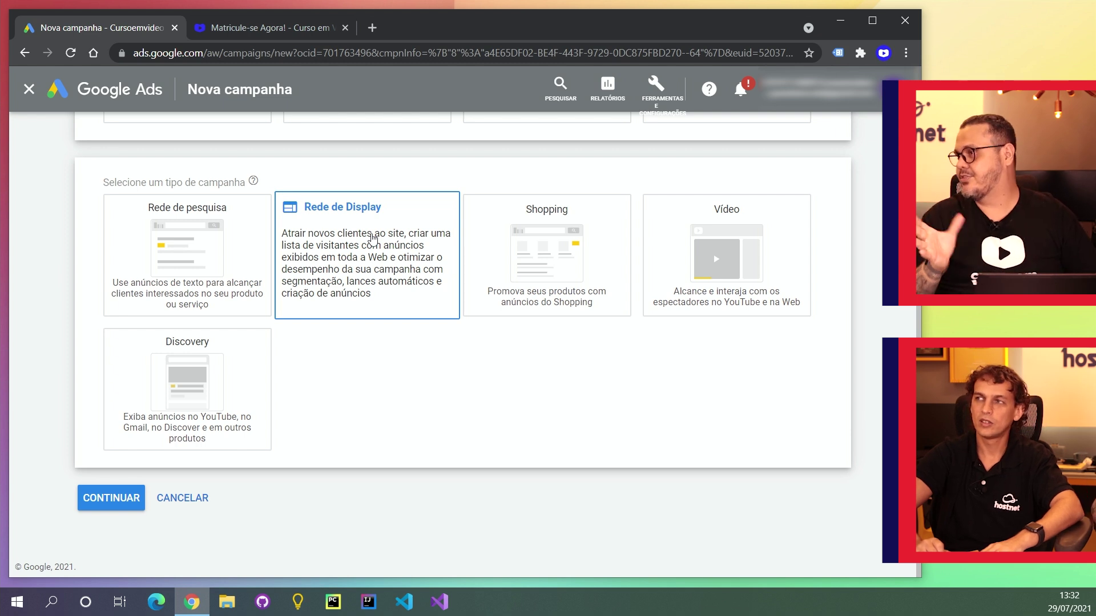
{"action": "left_click", "coordinate": [502, 255]}
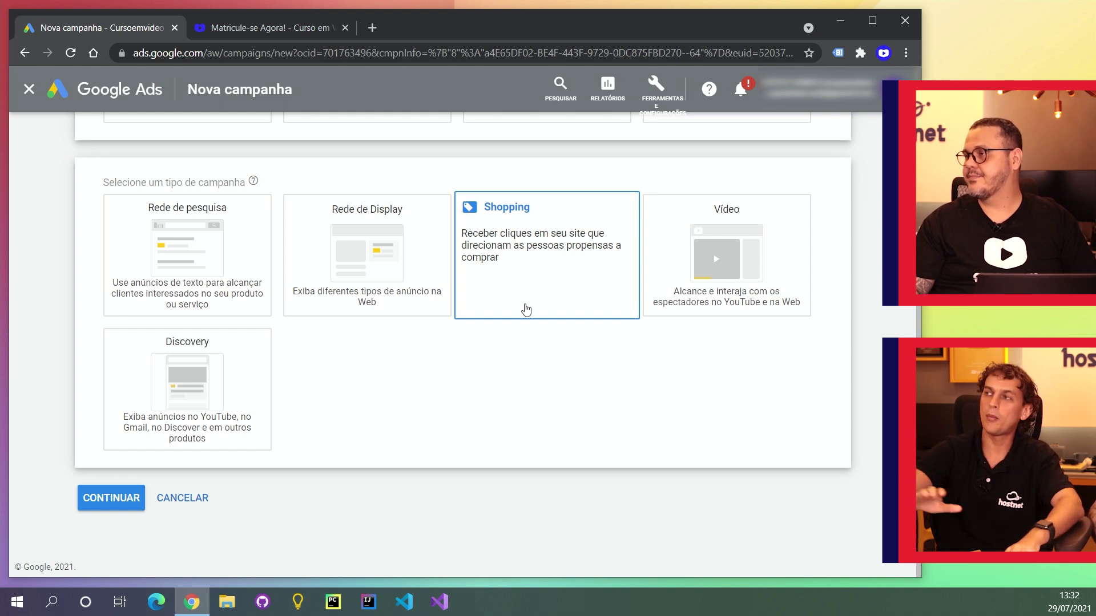
{"action": "mouse_move", "coordinate": [720, 317]}
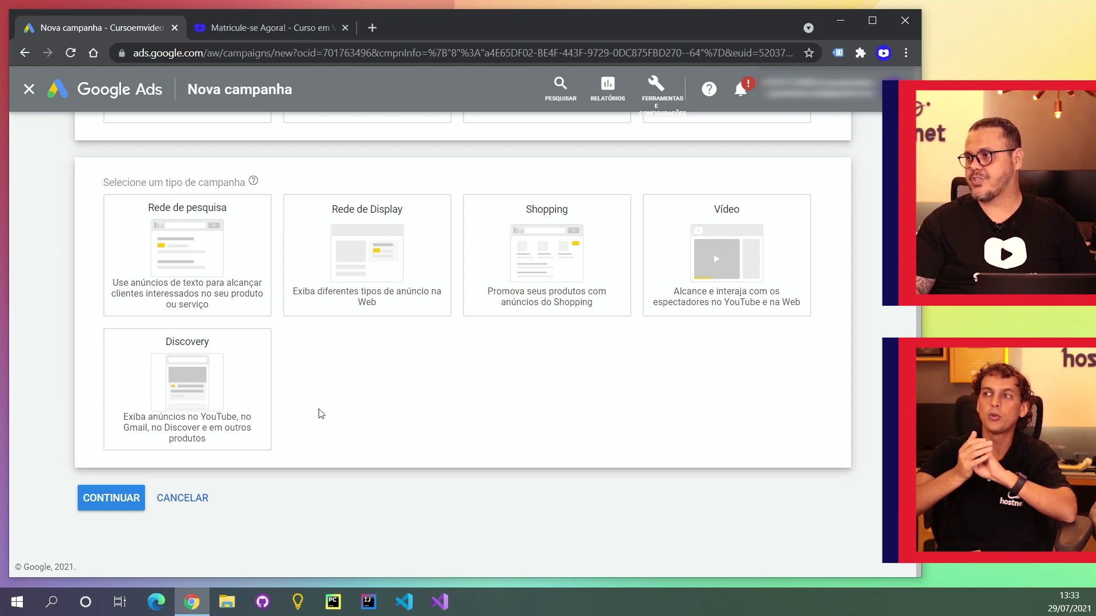
{"action": "left_click", "coordinate": [200, 261]}
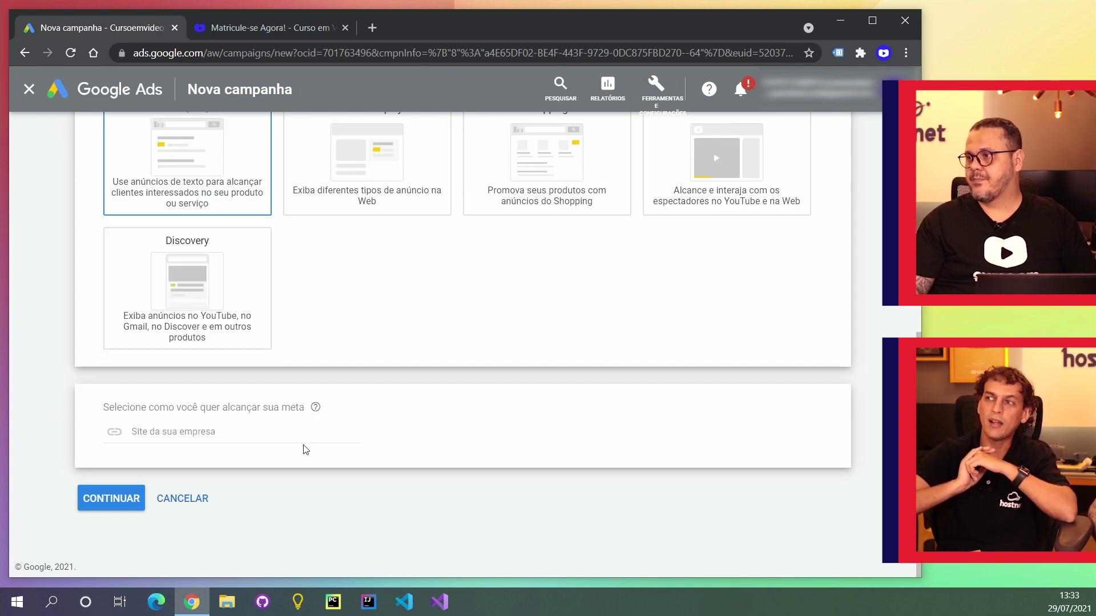
{"action": "left_click", "coordinate": [247, 434]}
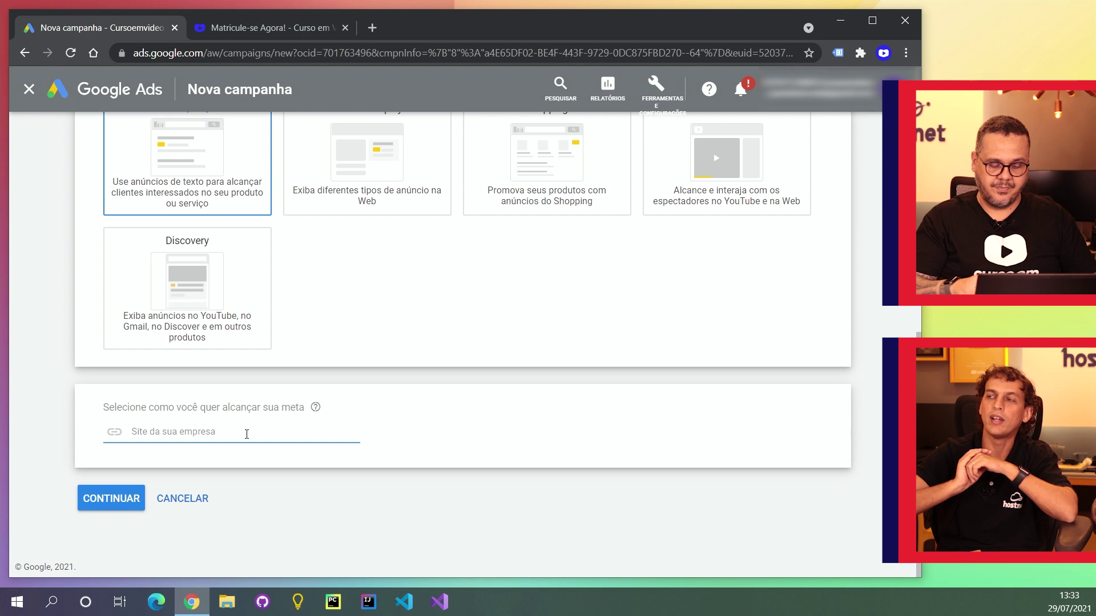
{"action": "type", "text": "https"}
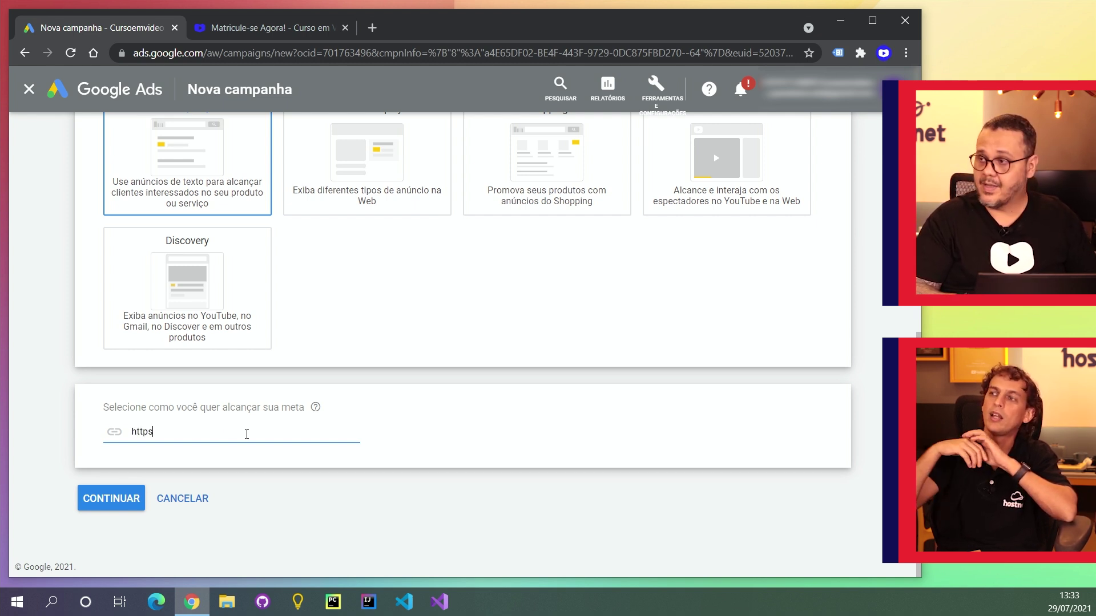
{"action": "key", "text": "BackSpace"}
{"action": "key", "text": "BackSpace"}
{"action": "key", "text": "BackSpace"}
{"action": "key", "text": "BackSpace"}
{"action": "scroll", "coordinate": [188, 172], "scroll_direction": "up", "scroll_amount": 1}
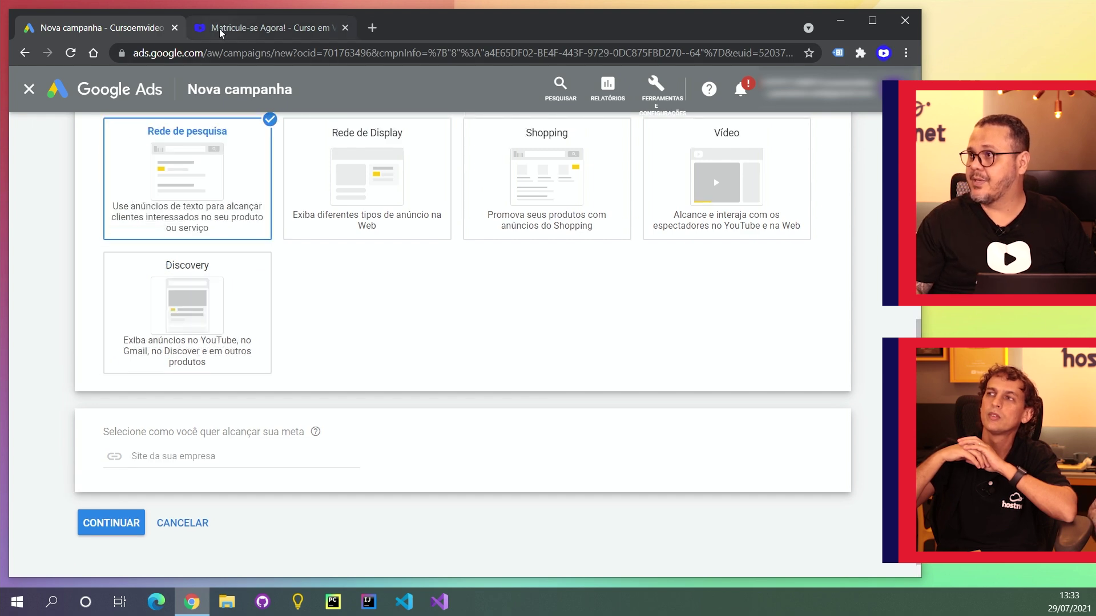
{"action": "left_click", "coordinate": [231, 29]}
{"action": "left_click", "coordinate": [234, 60]}
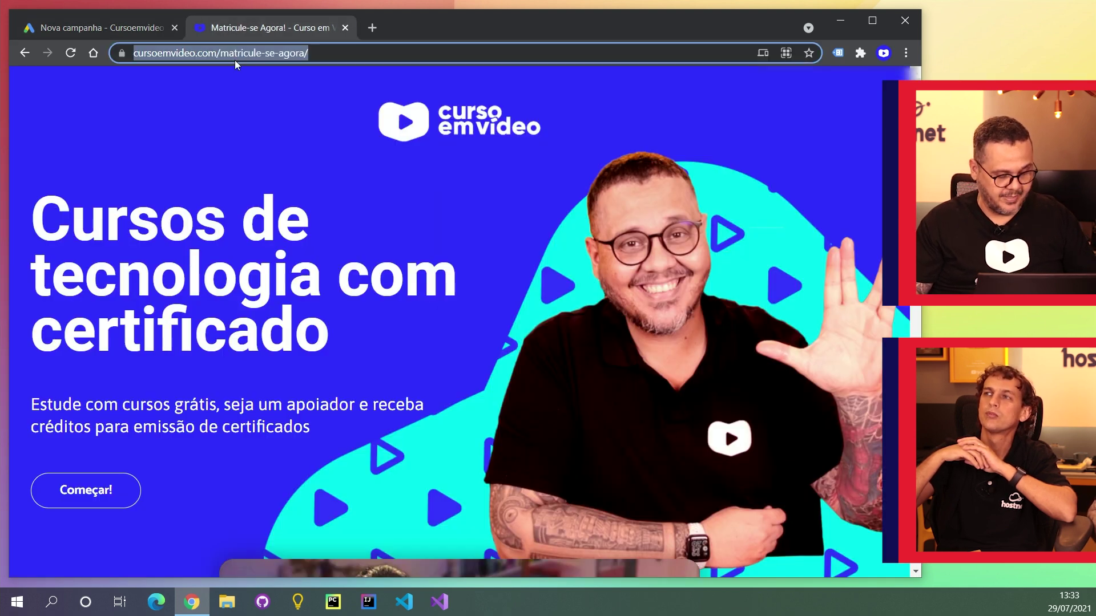
{"action": "key", "text": "ctrl+c"}
{"action": "key", "text": "ctrl+shift+Tab"}
{"action": "left_click", "coordinate": [174, 456]}
{"action": "key", "text": "ctrl+v"}
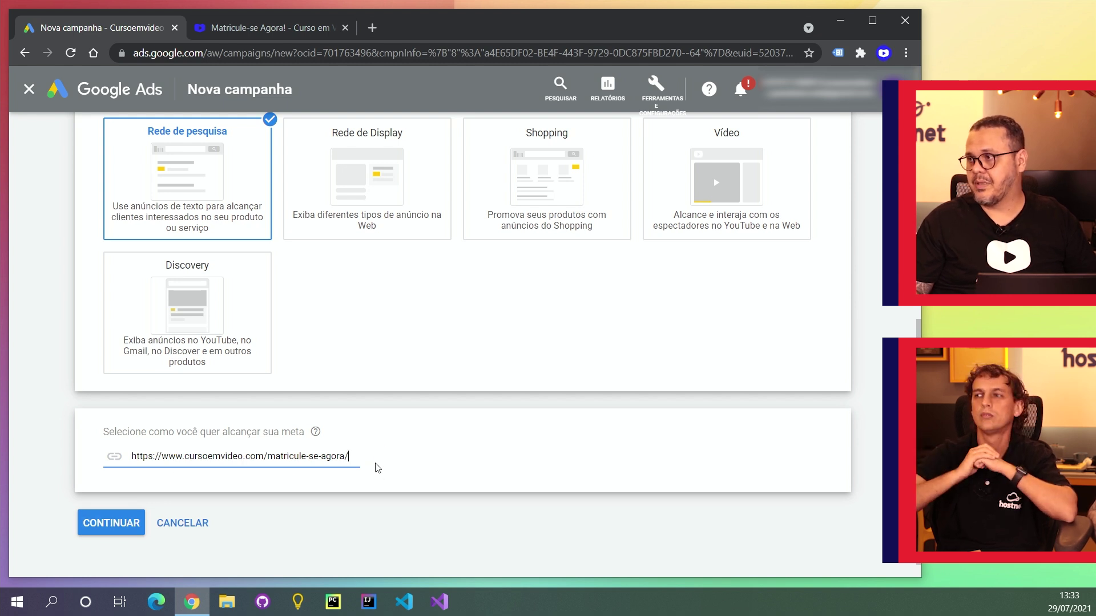
{"action": "left_click", "coordinate": [104, 523]}
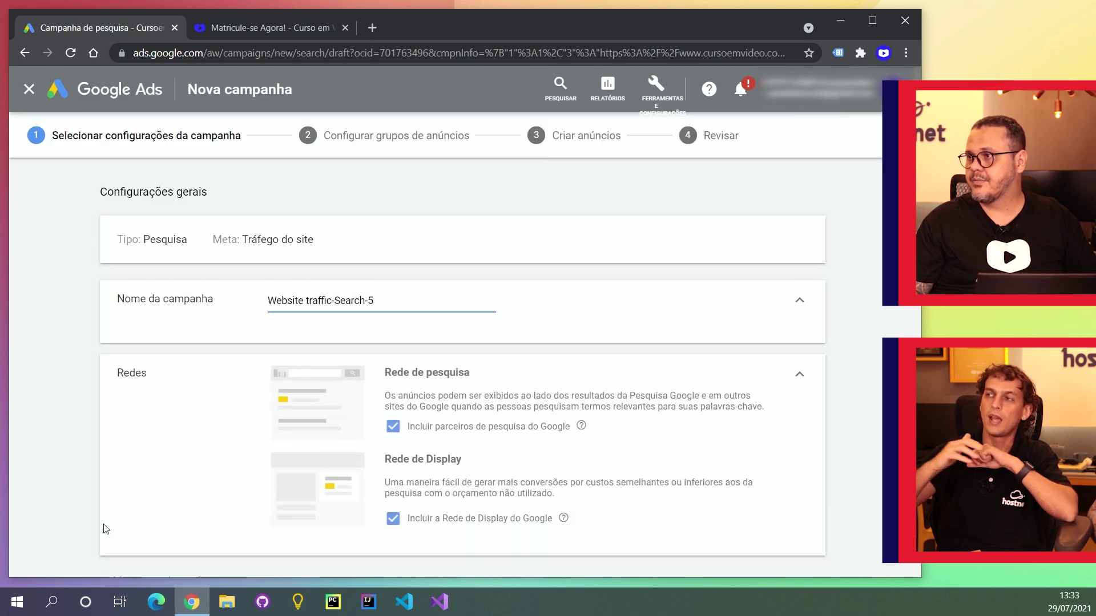
Step: Name the campaign "Campanha de Proteção de Marca" and exclude the Google Display Network from its networks
{"action": "scroll", "coordinate": [104, 524], "scroll_direction": "down", "scroll_amount": 1}
{"action": "triple_click", "coordinate": [340, 257]}
{"action": "type", "text": "Campanha"}
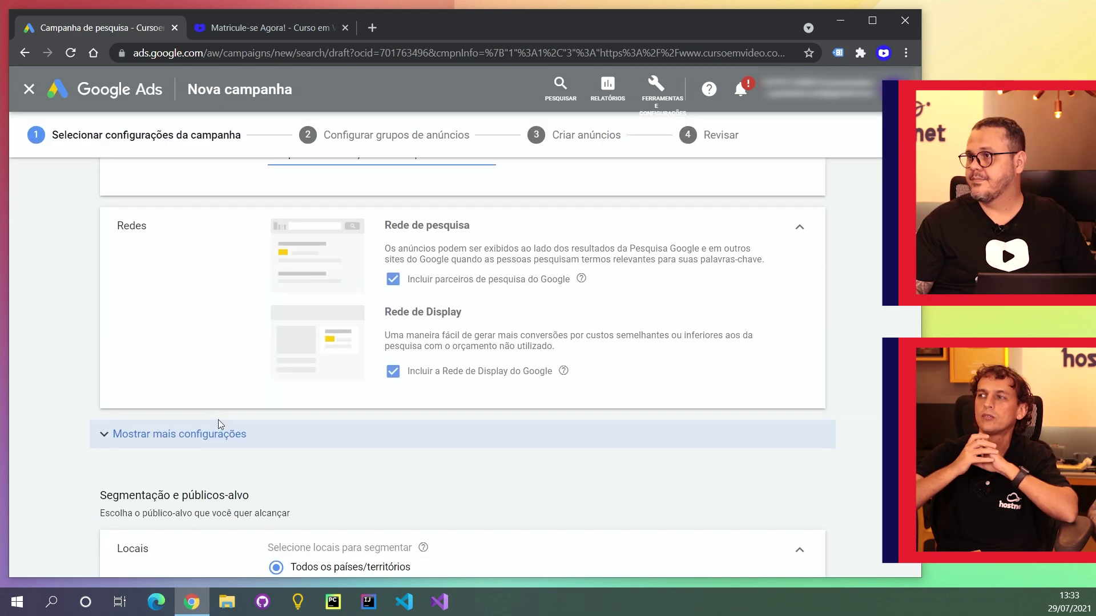
{"action": "scroll", "coordinate": [217, 425], "scroll_direction": "up", "scroll_amount": 1}
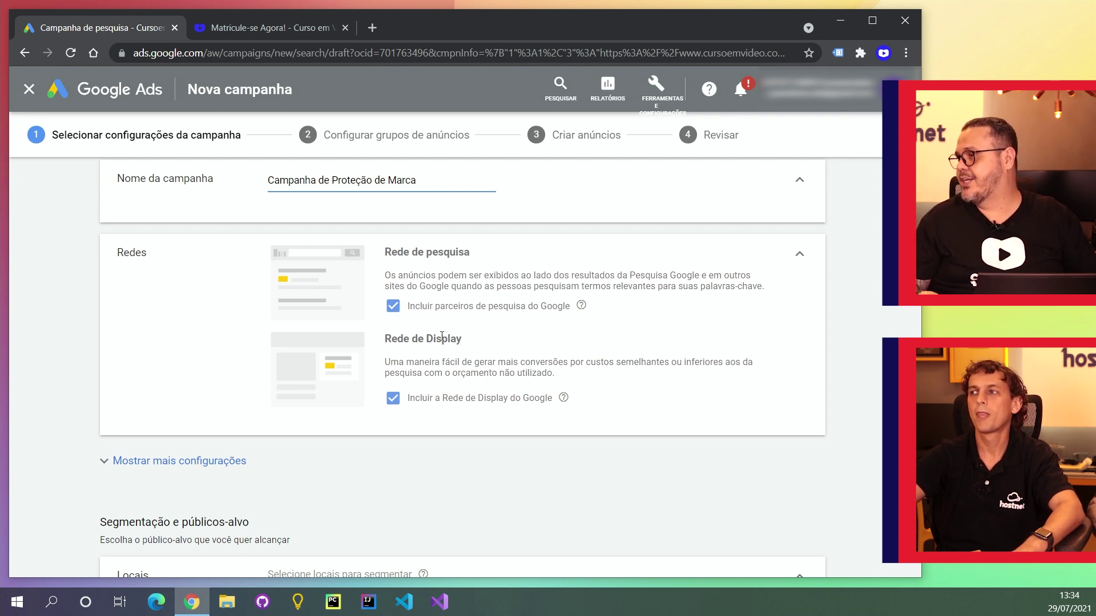
{"action": "left_click", "coordinate": [394, 403]}
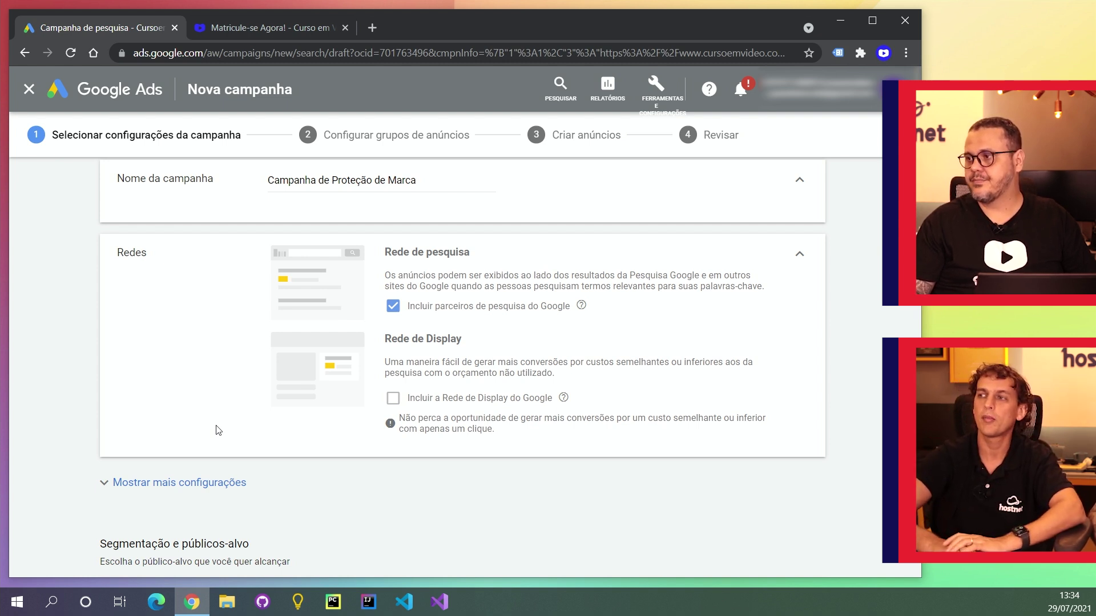
Step: Examine the additional campaign settings and the location, language, audience and budget sections
{"action": "scroll", "coordinate": [219, 430], "scroll_direction": "down", "scroll_amount": 1}
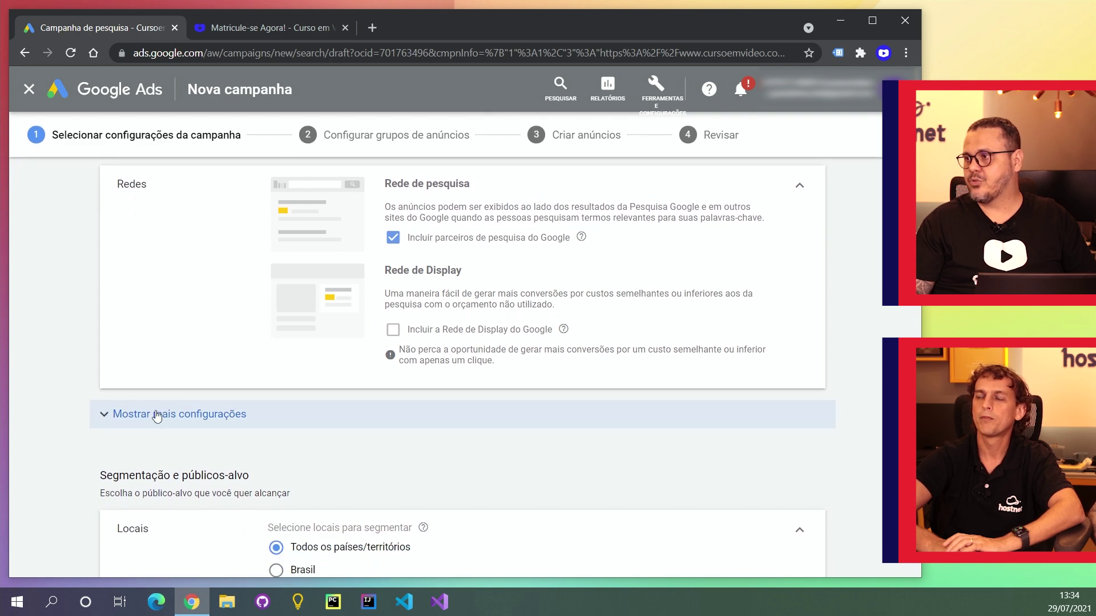
{"action": "left_click", "coordinate": [154, 423]}
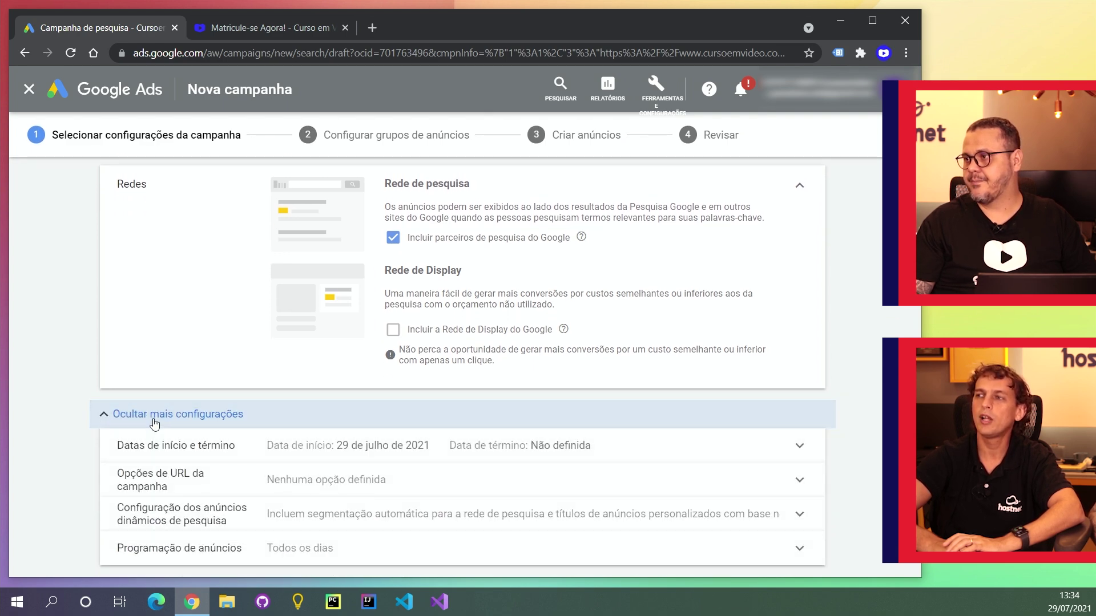
{"action": "scroll", "coordinate": [151, 424], "scroll_direction": "down", "scroll_amount": 1}
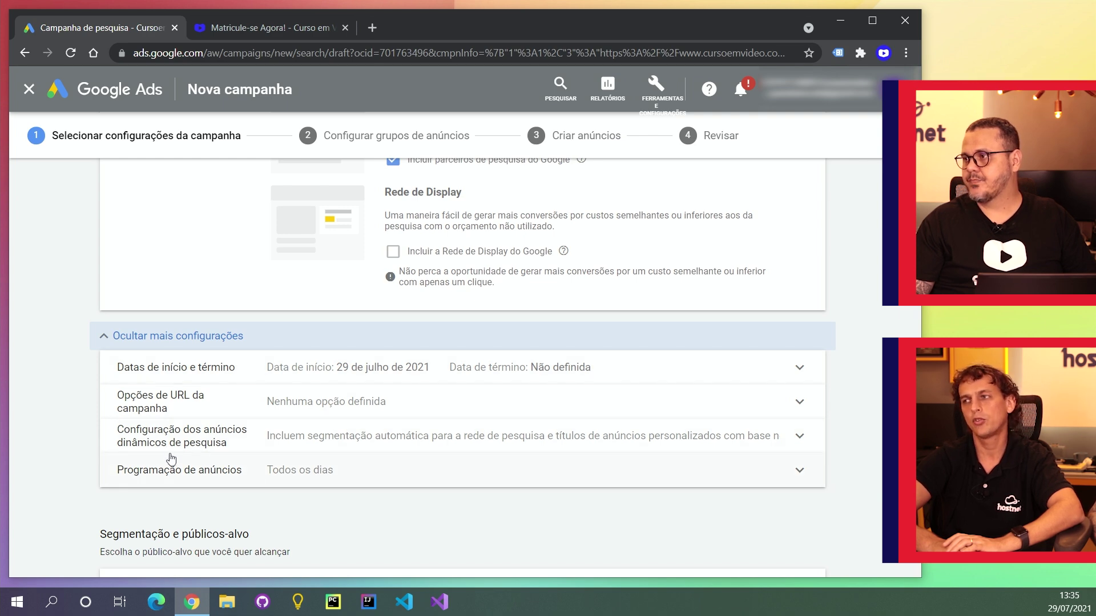
{"action": "left_click", "coordinate": [177, 337]}
{"action": "left_click", "coordinate": [177, 339]}
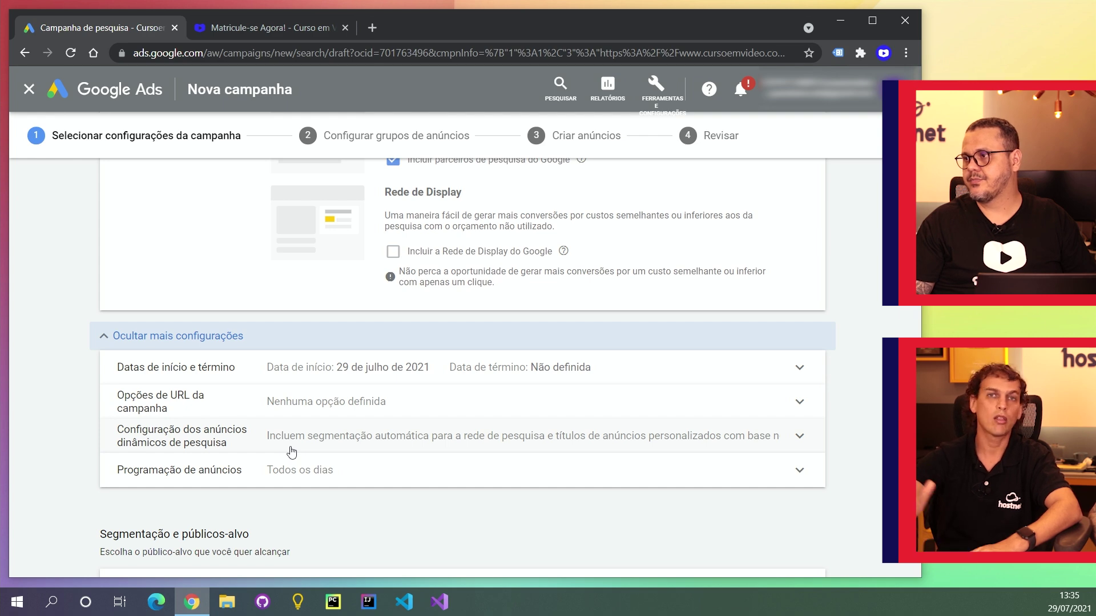
{"action": "left_click", "coordinate": [160, 342]}
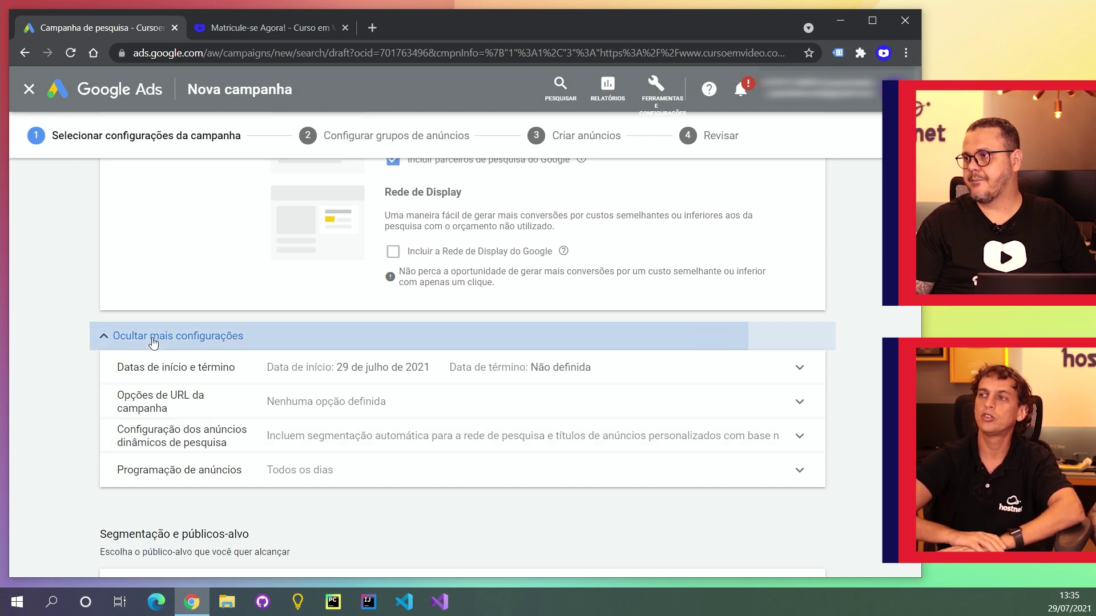
{"action": "scroll", "coordinate": [204, 411], "scroll_direction": "down", "scroll_amount": 5}
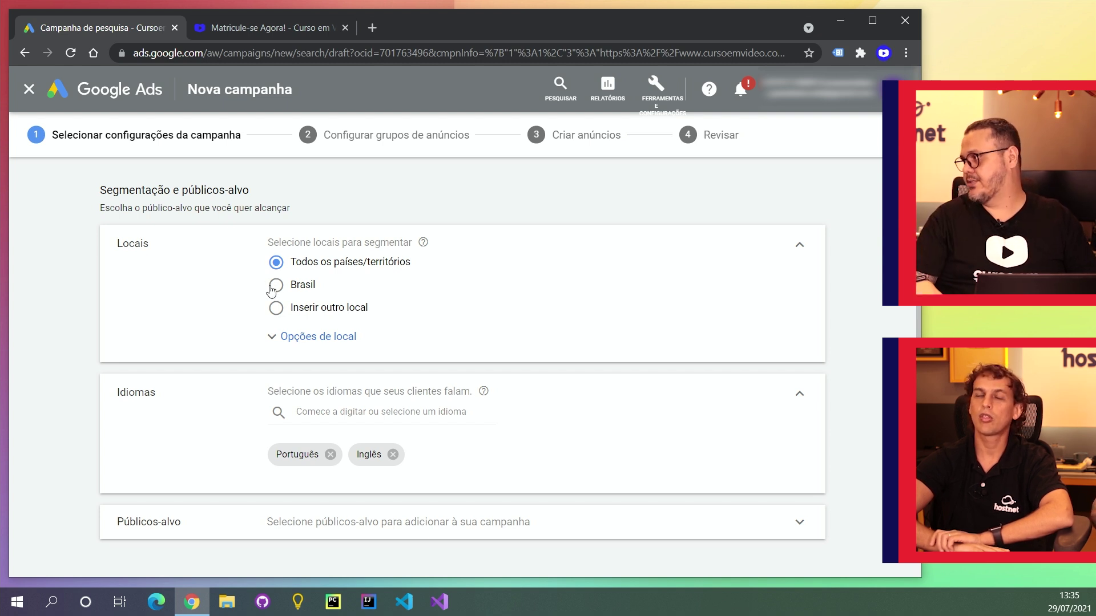
{"action": "scroll", "coordinate": [174, 331], "scroll_direction": "down", "scroll_amount": 2}
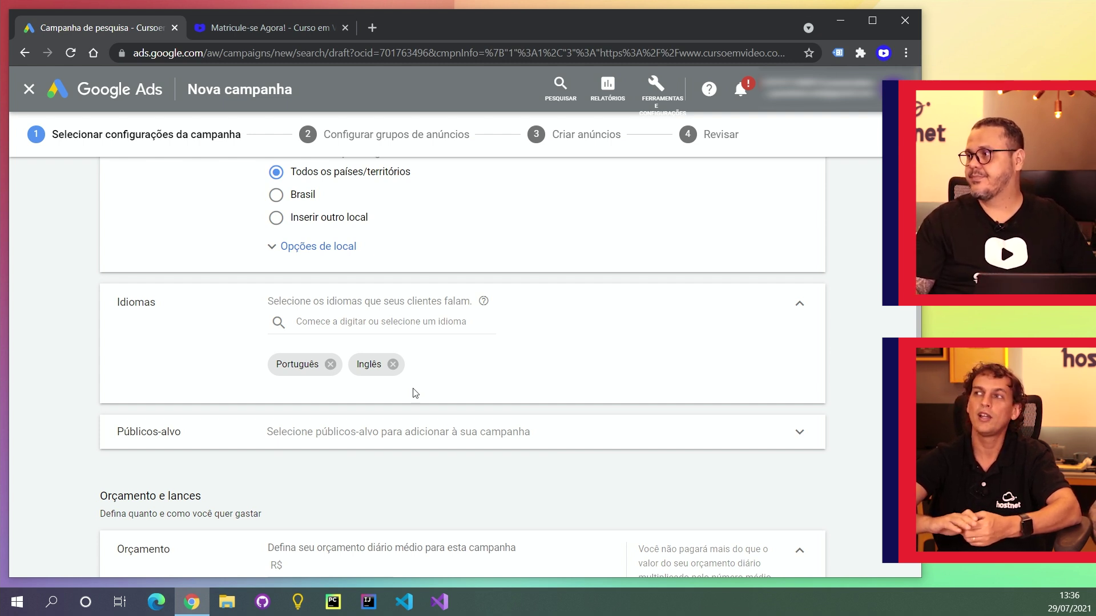
{"action": "scroll", "coordinate": [414, 393], "scroll_direction": "down", "scroll_amount": 1}
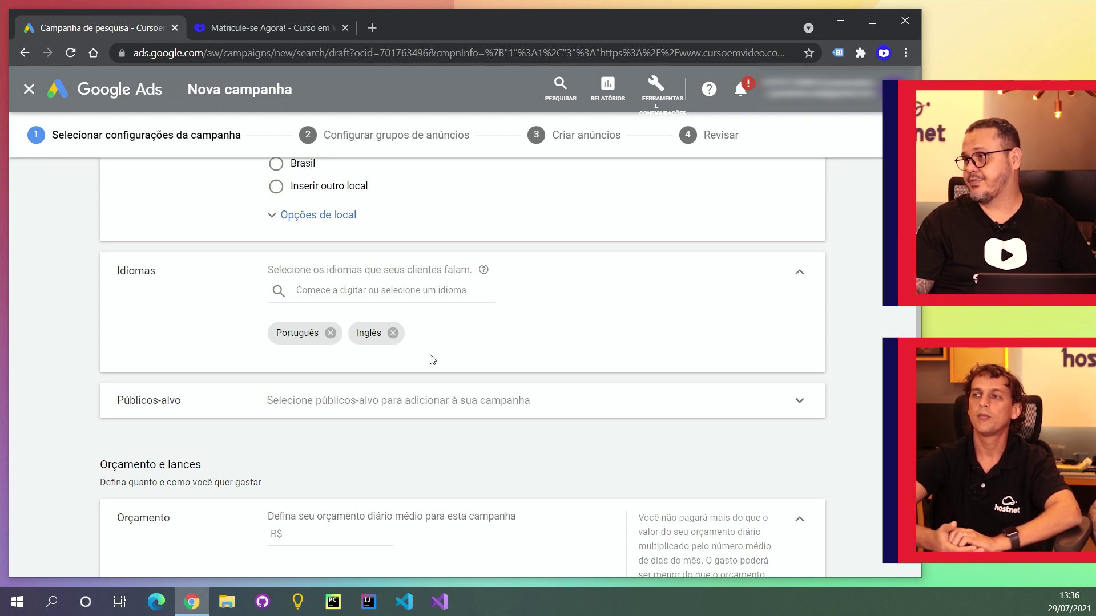
{"action": "scroll", "coordinate": [399, 351], "scroll_direction": "down", "scroll_amount": 1}
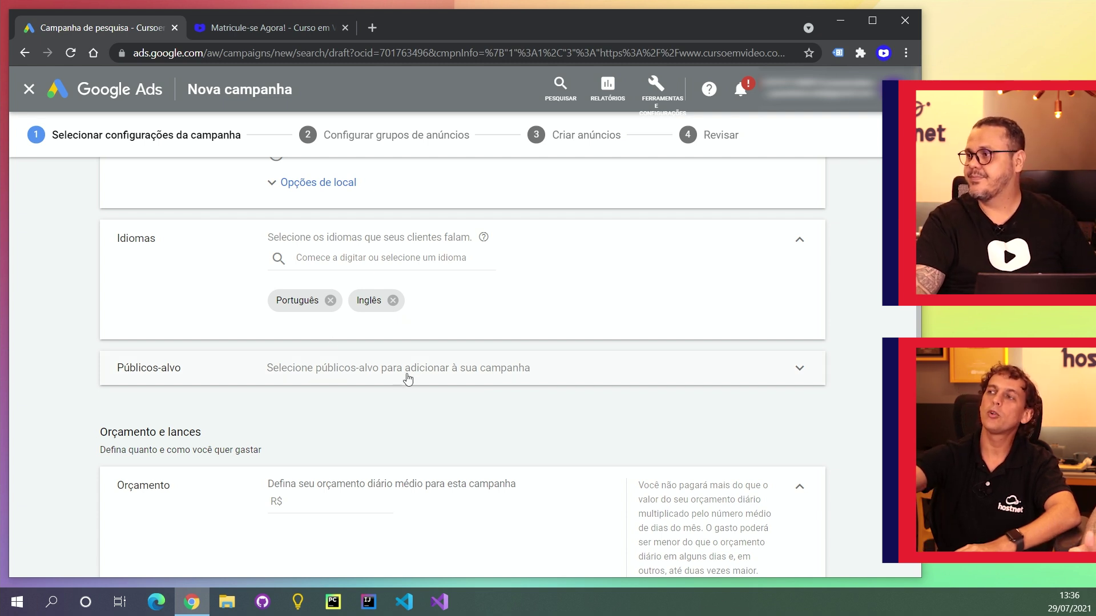
Step: Remove Inglês from the campaign's languages and expand the Públicos-alvo section
{"action": "left_click", "coordinate": [393, 301]}
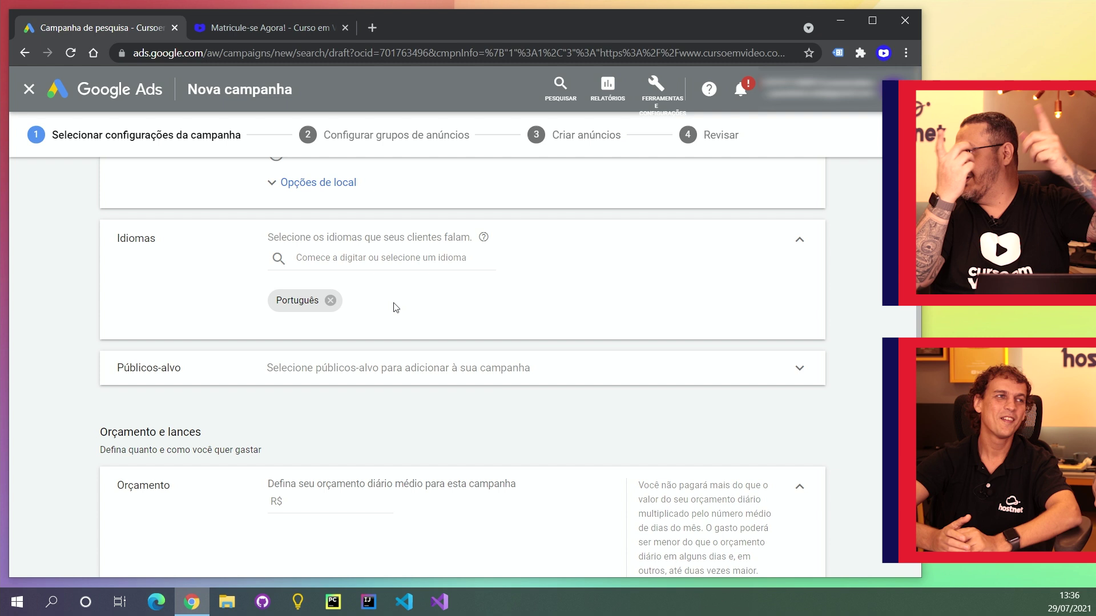
{"action": "left_click", "coordinate": [491, 374]}
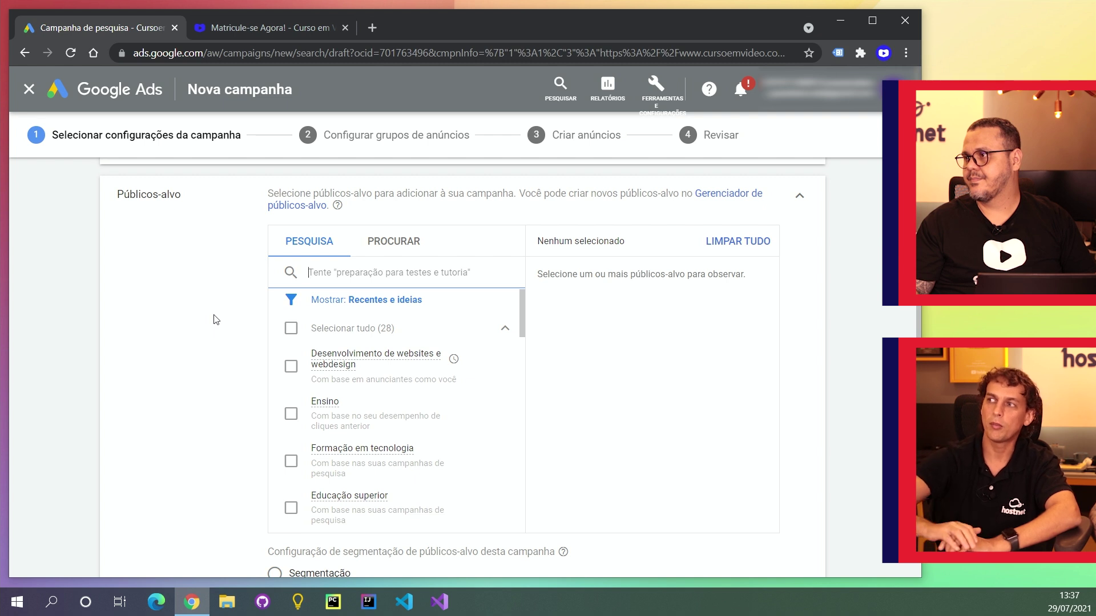
Step: Add the audiences Desenvolvimento de websites e webdesign, Formação em tecnologia and Tecnologia to the campaign
{"action": "left_click", "coordinate": [291, 367]}
{"action": "left_click", "coordinate": [291, 461]}
{"action": "scroll", "coordinate": [291, 465], "scroll_direction": "down", "scroll_amount": 2}
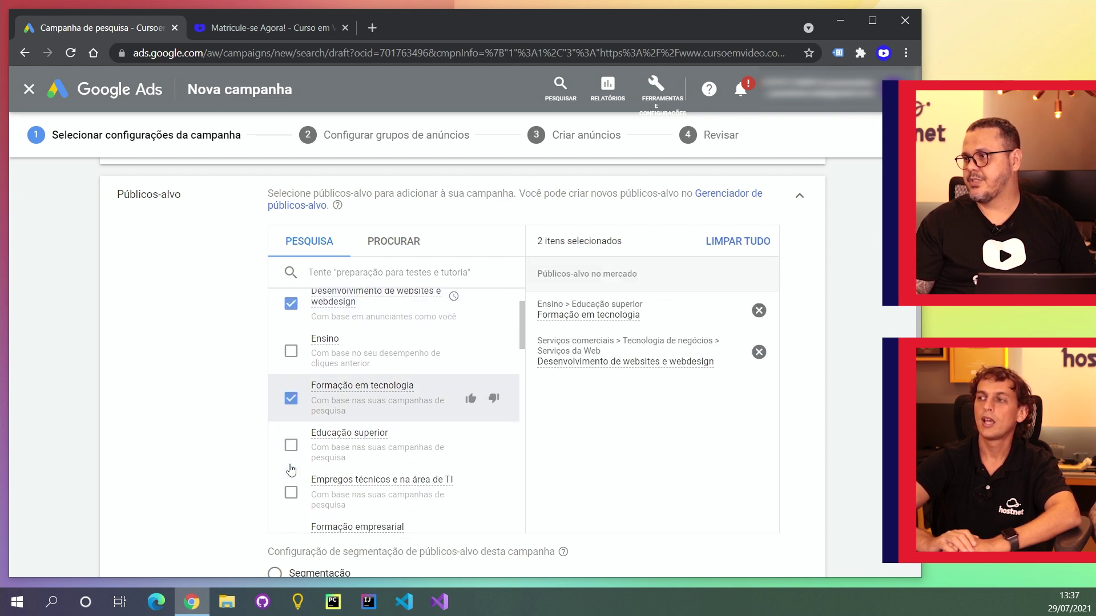
{"action": "scroll", "coordinate": [291, 469], "scroll_direction": "down", "scroll_amount": 1}
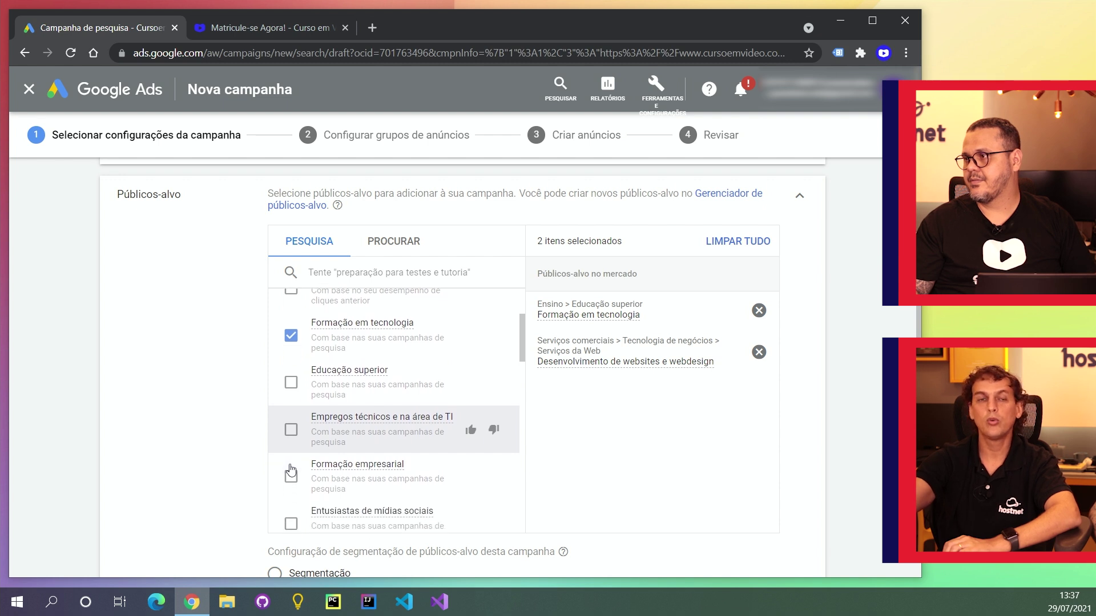
{"action": "scroll", "coordinate": [311, 489], "scroll_direction": "down", "scroll_amount": 2}
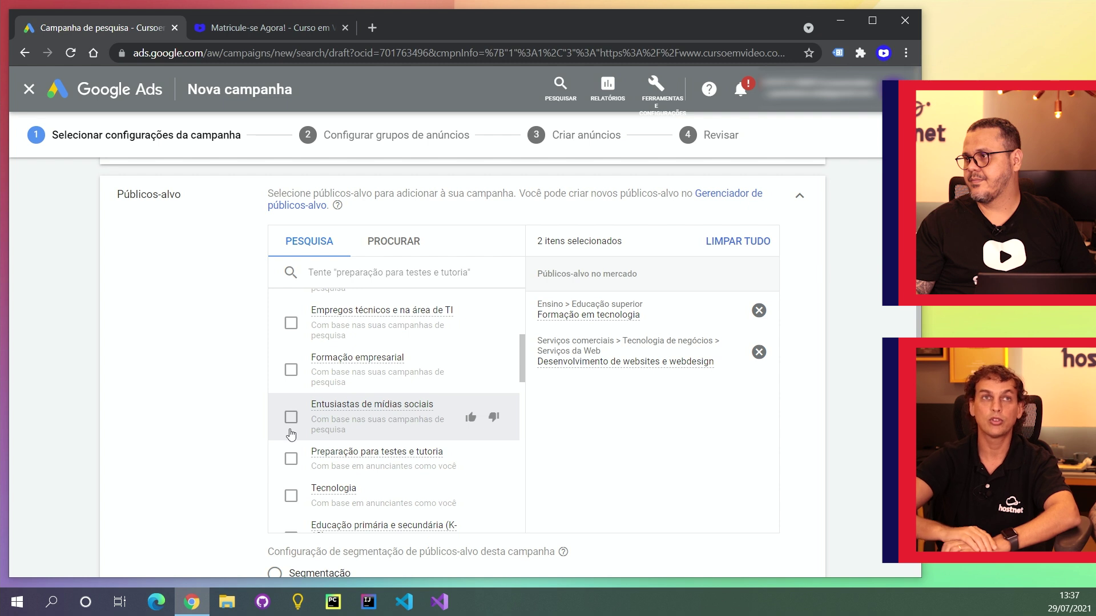
{"action": "scroll", "coordinate": [293, 465], "scroll_direction": "down", "scroll_amount": 1}
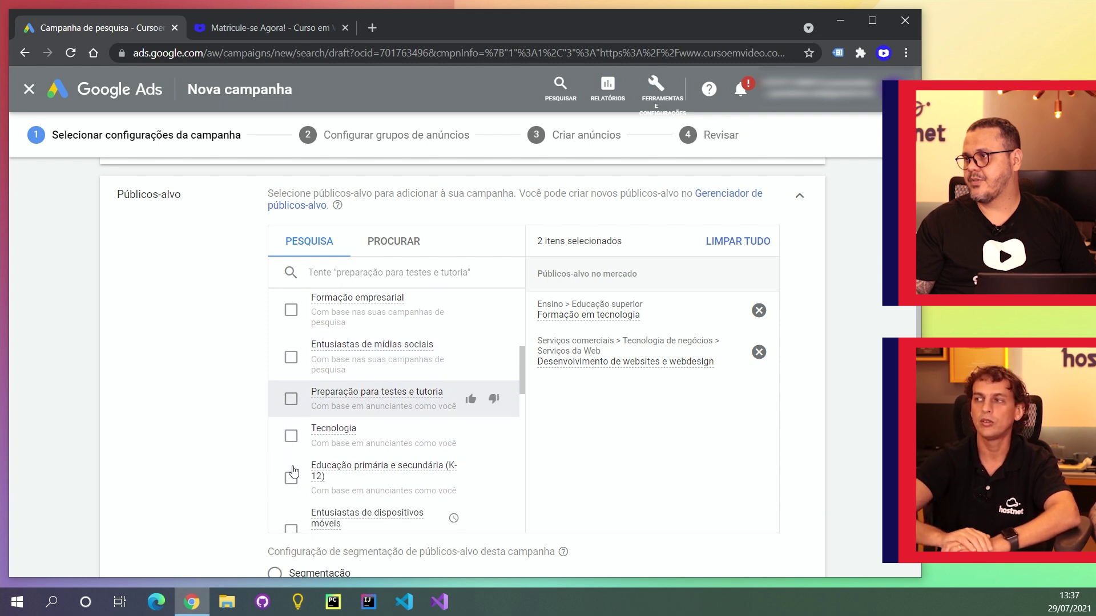
{"action": "left_click", "coordinate": [290, 438]}
Step: Add the audience Cursos on-line abertos from the suggested audiences to the campaign
{"action": "scroll", "coordinate": [290, 441], "scroll_direction": "down", "scroll_amount": 1}
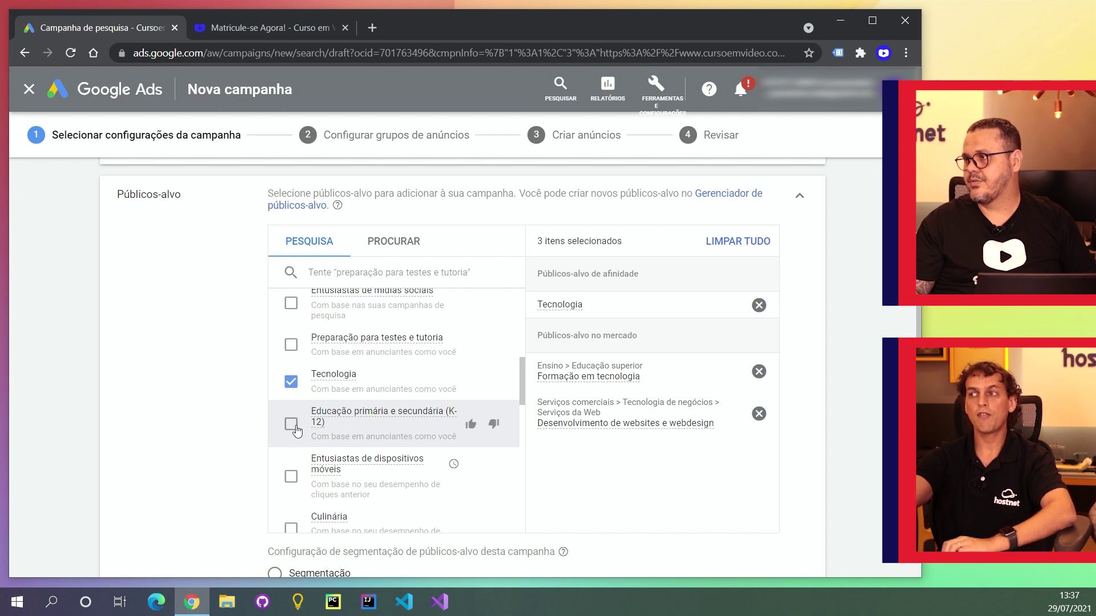
{"action": "scroll", "coordinate": [297, 451], "scroll_direction": "down", "scroll_amount": 1}
{"action": "scroll", "coordinate": [293, 451], "scroll_direction": "down", "scroll_amount": 2}
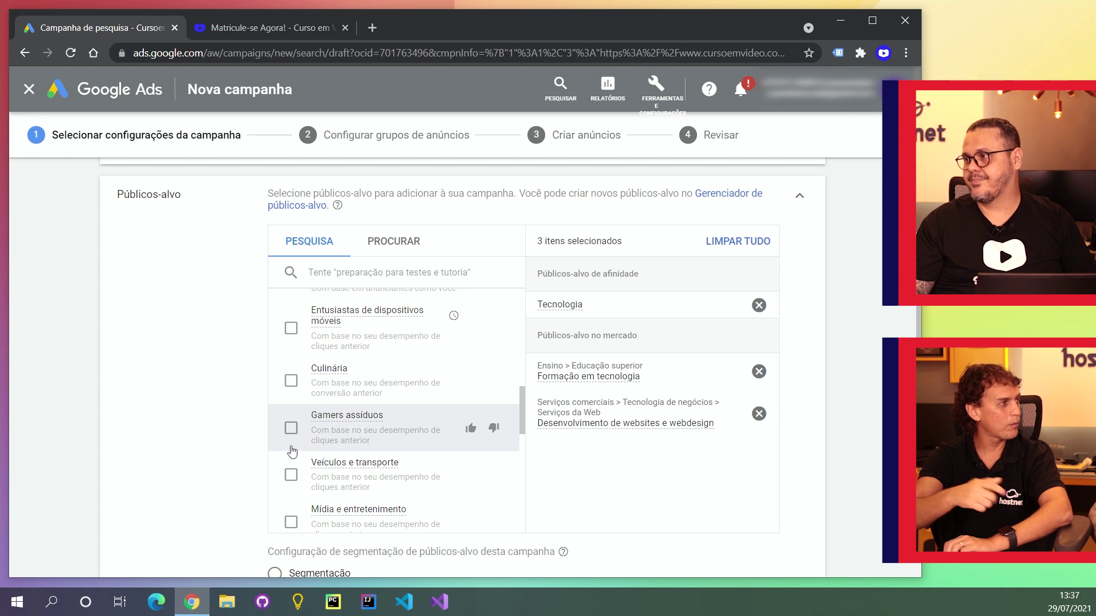
{"action": "scroll", "coordinate": [293, 452], "scroll_direction": "down", "scroll_amount": 3}
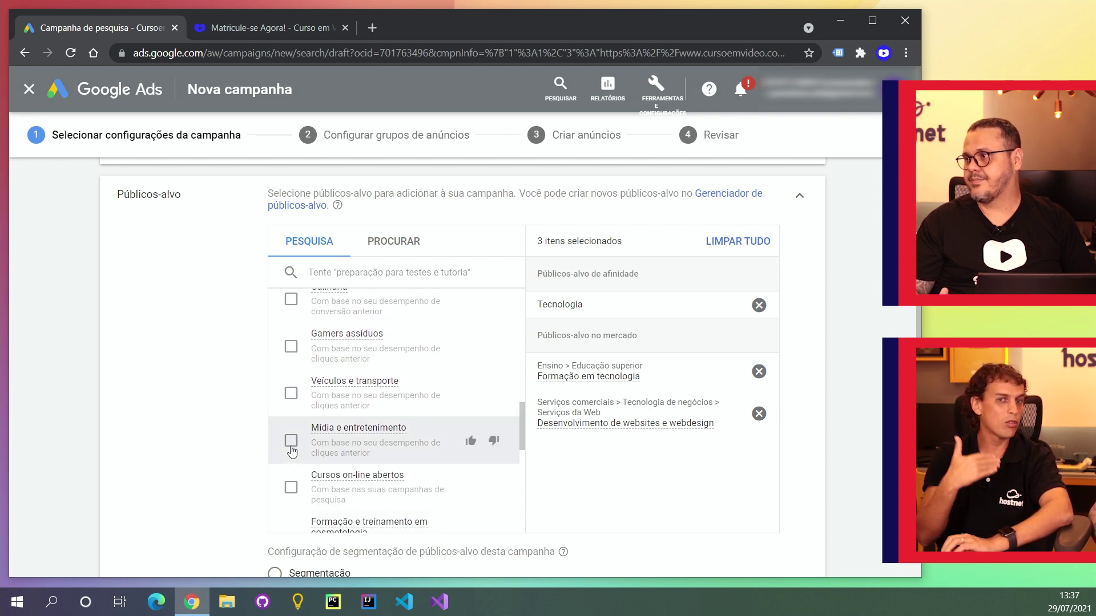
{"action": "scroll", "coordinate": [292, 452], "scroll_direction": "down", "scroll_amount": 2}
{"action": "left_click", "coordinate": [295, 443]}
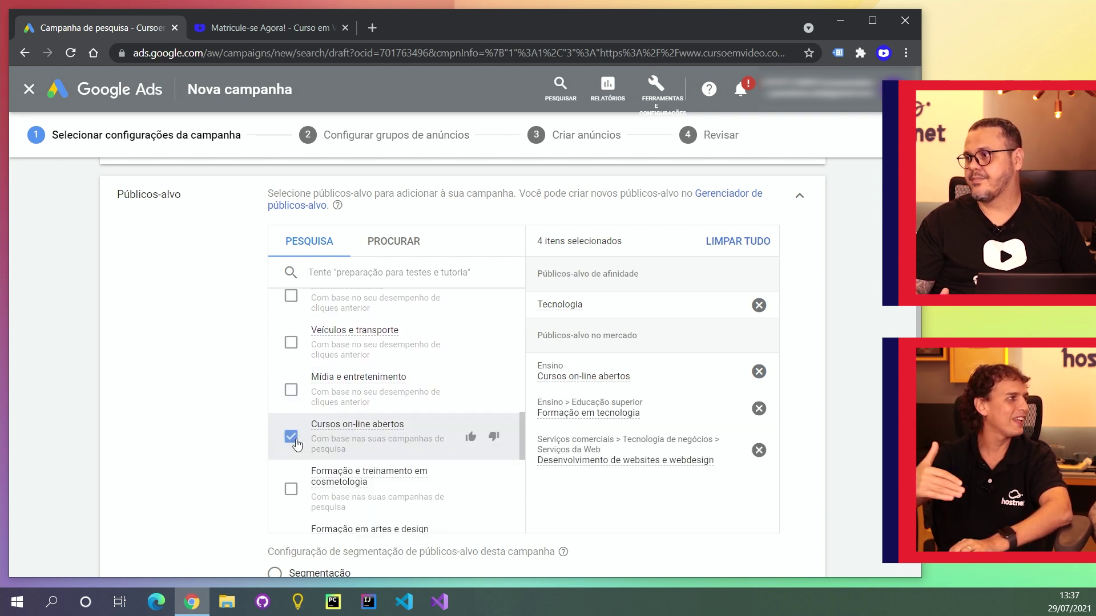
Step: Add the audiences Hospedagem na Web, Estudantes universitários and Setor de tecnologia to the campaign
{"action": "scroll", "coordinate": [295, 443], "scroll_direction": "down", "scroll_amount": 3}
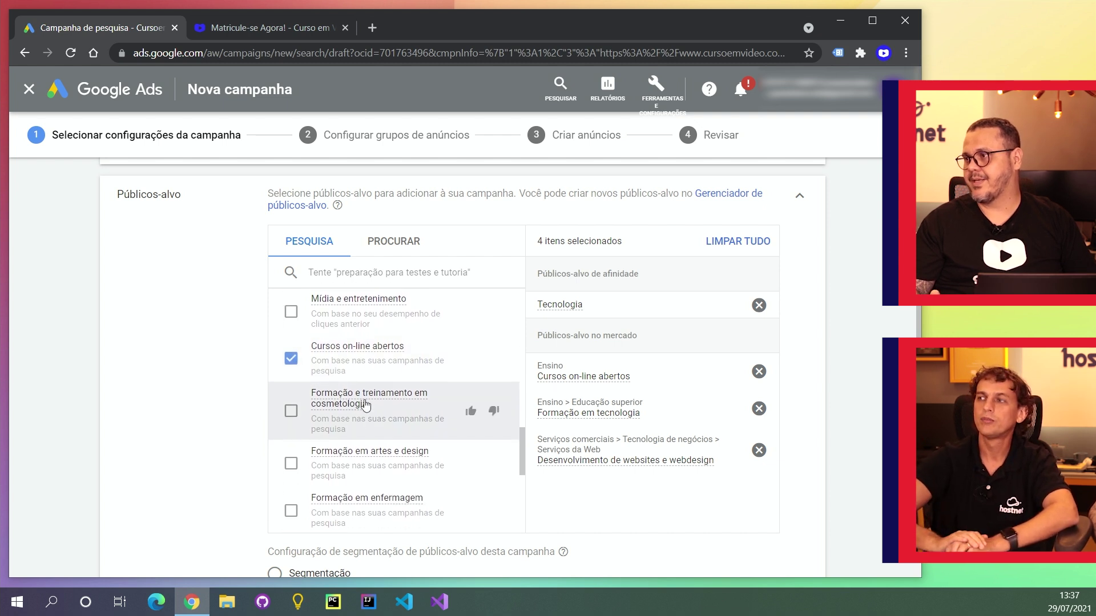
{"action": "mouse_move", "coordinate": [399, 403]}
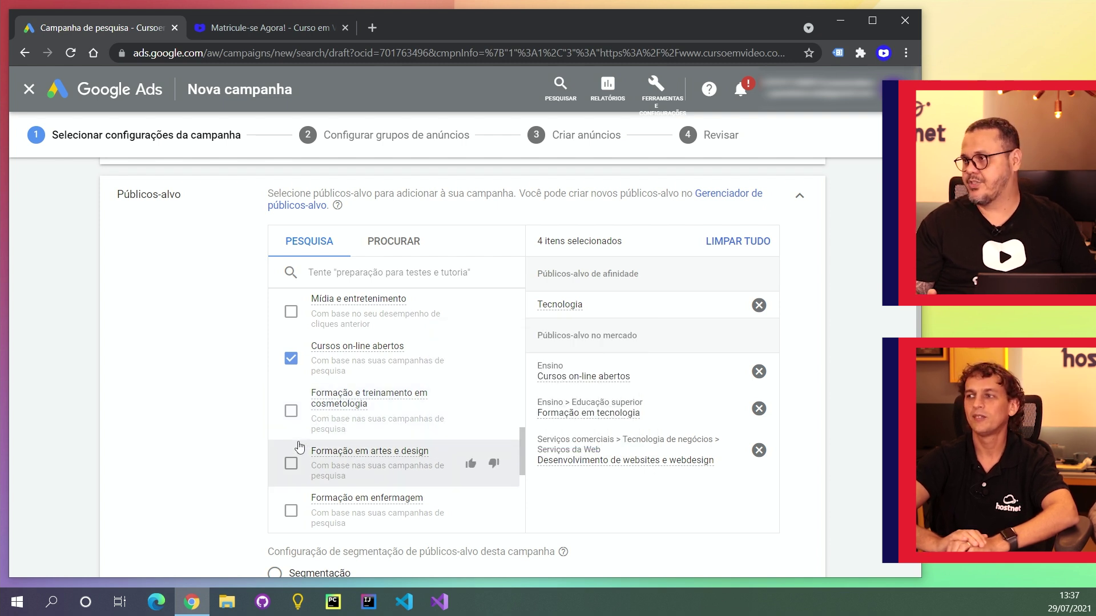
{"action": "scroll", "coordinate": [296, 442], "scroll_direction": "down", "scroll_amount": 5}
{"action": "scroll", "coordinate": [302, 485], "scroll_direction": "down", "scroll_amount": 2}
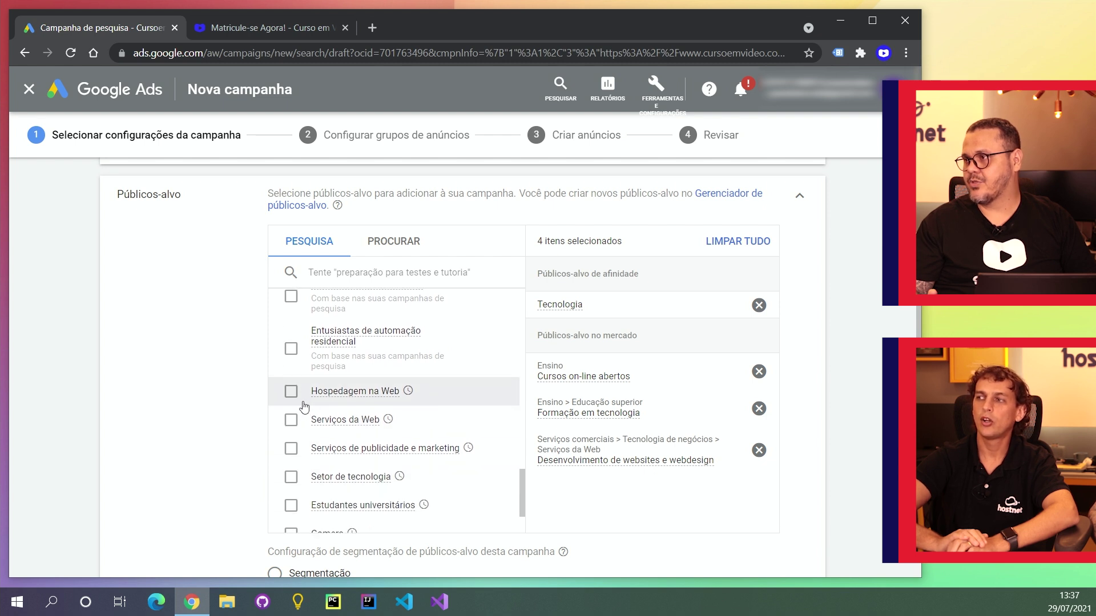
{"action": "left_click", "coordinate": [291, 392]}
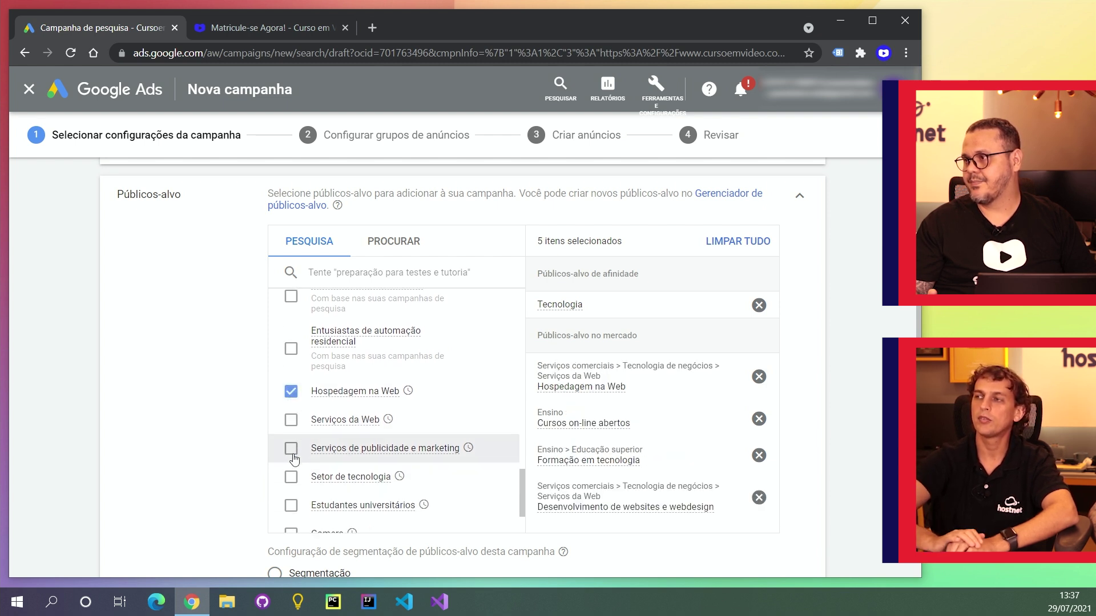
{"action": "left_click", "coordinate": [291, 505]}
{"action": "left_click", "coordinate": [291, 479]}
Step: Add the audiences Aficionados por computadores de alta tecnologia and Computadores to the campaign
{"action": "scroll", "coordinate": [290, 482], "scroll_direction": "down", "scroll_amount": 3}
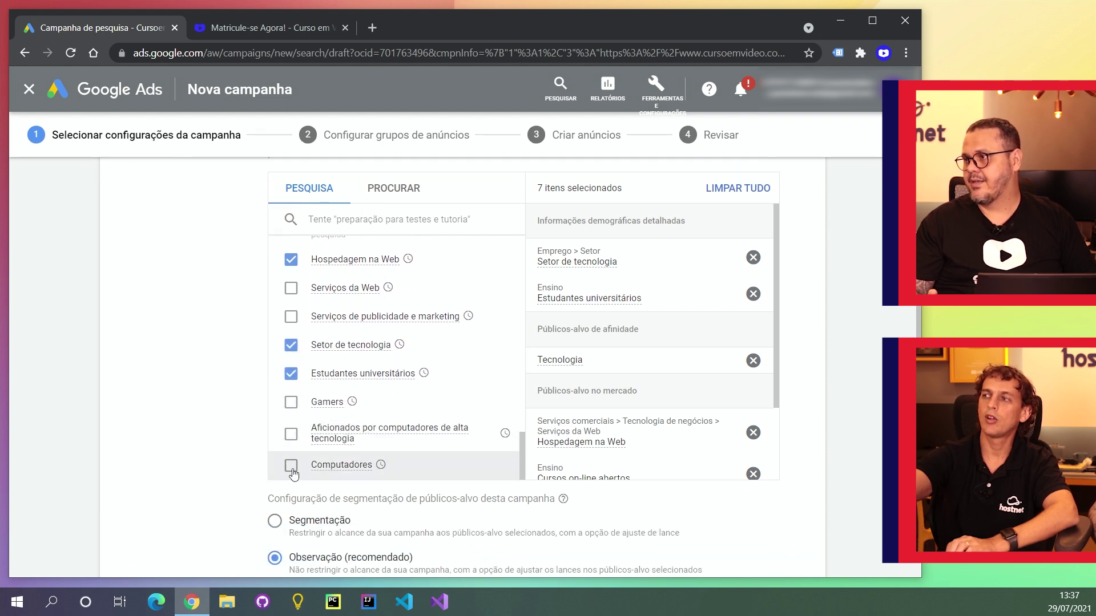
{"action": "left_click", "coordinate": [292, 434]}
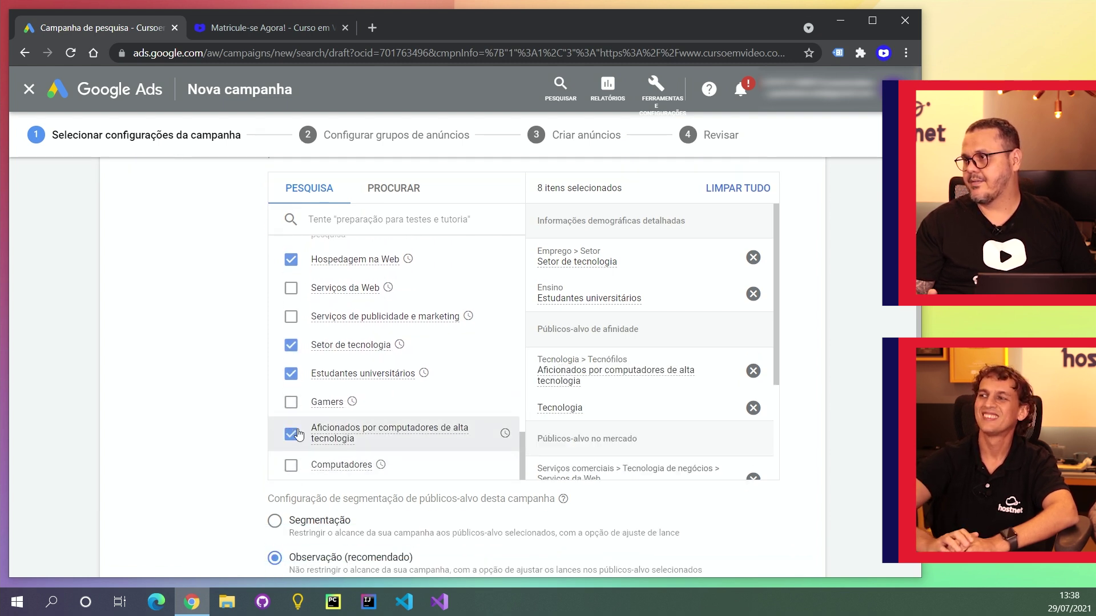
{"action": "left_click", "coordinate": [292, 467]}
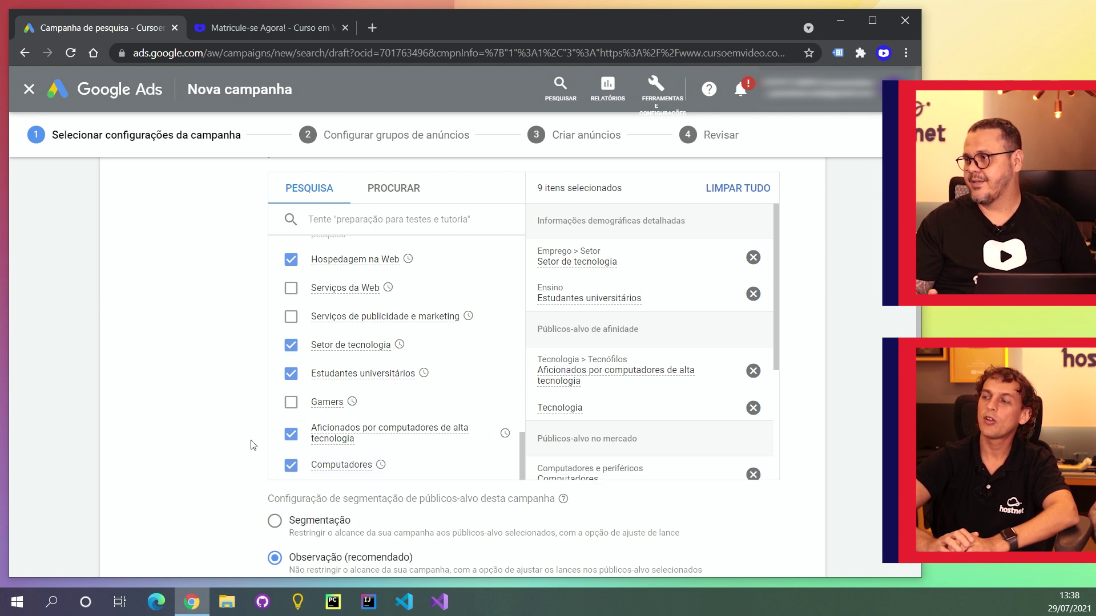
Step: Set the campaign's average daily budget to R$ 50,00
{"action": "scroll", "coordinate": [252, 445], "scroll_direction": "down", "scroll_amount": 2}
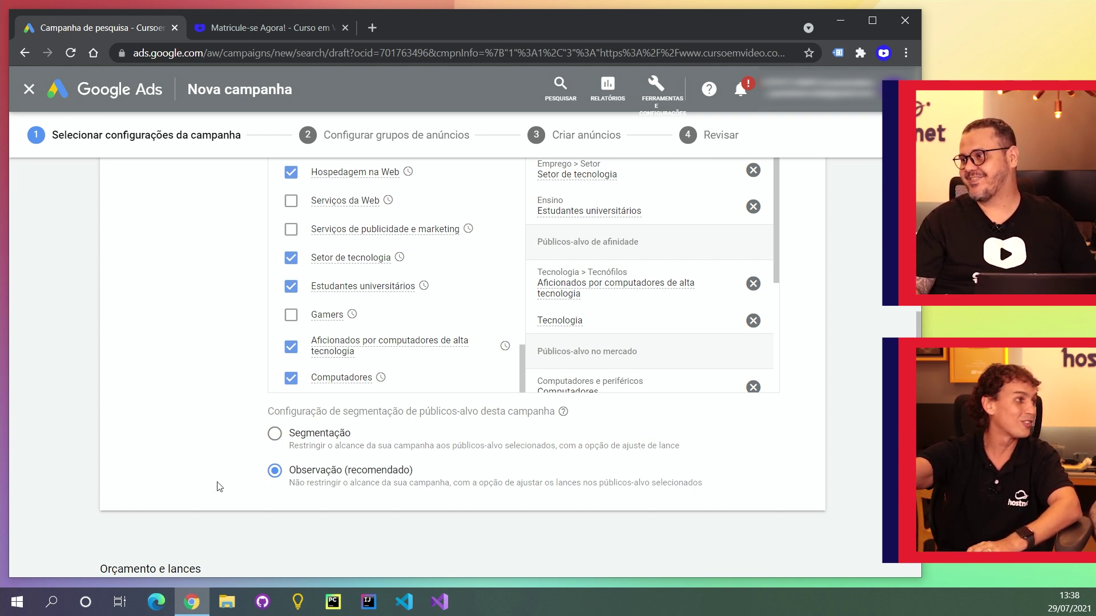
{"action": "scroll", "coordinate": [219, 487], "scroll_direction": "down", "scroll_amount": 2}
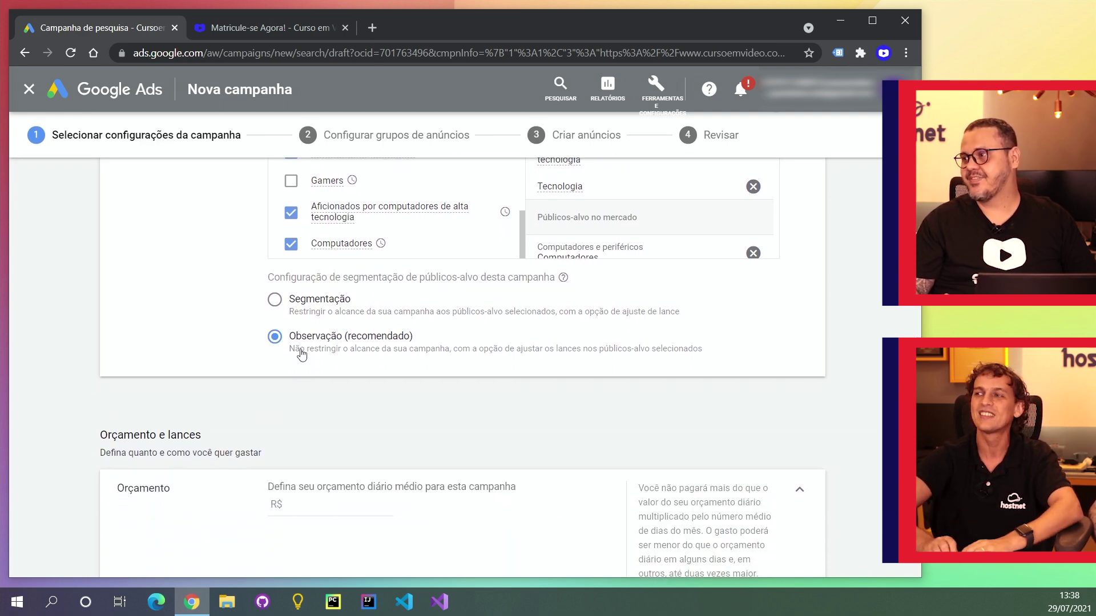
{"action": "scroll", "coordinate": [250, 461], "scroll_direction": "down", "scroll_amount": 2}
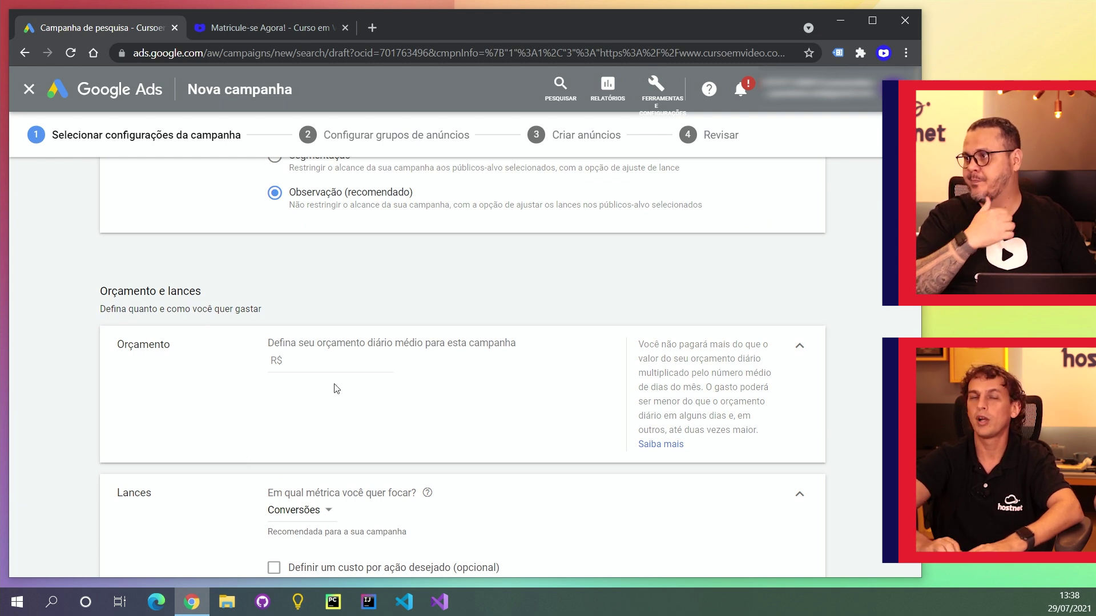
{"action": "left_click", "coordinate": [333, 359]}
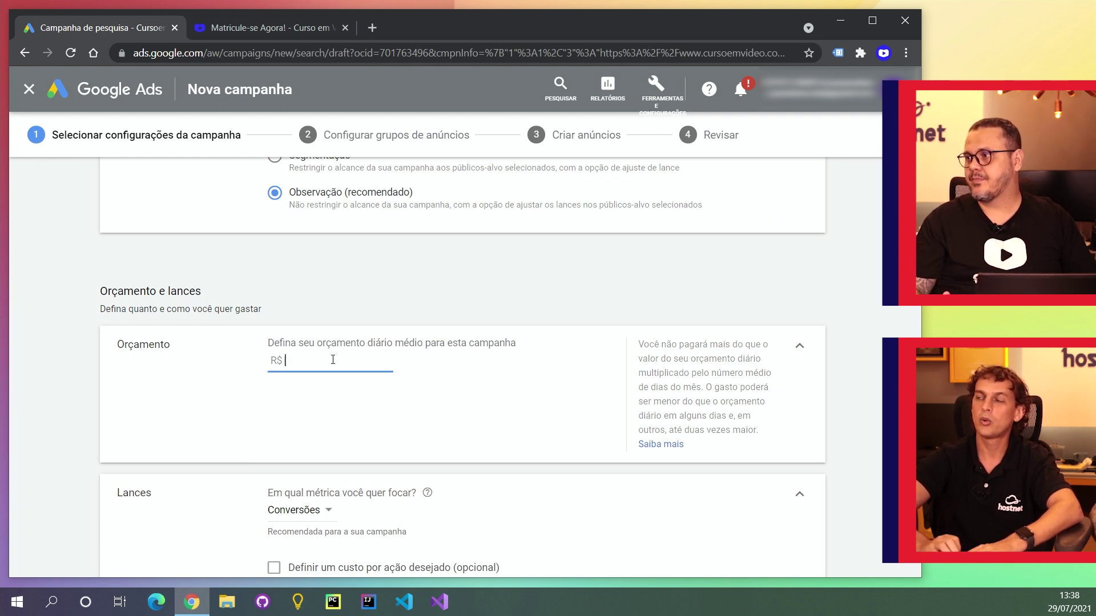
{"action": "type", "text": "50"}
{"action": "left_click", "coordinate": [520, 408]}
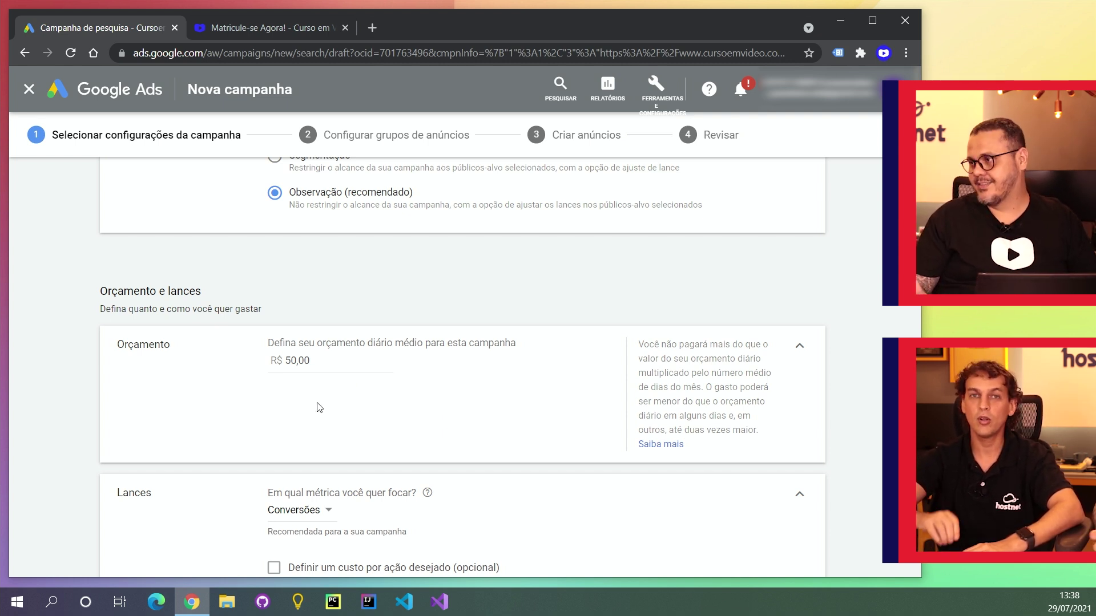
Step: Change the bidding focus metric of the campaign to Cliques
{"action": "scroll", "coordinate": [319, 407], "scroll_direction": "down", "scroll_amount": 1}
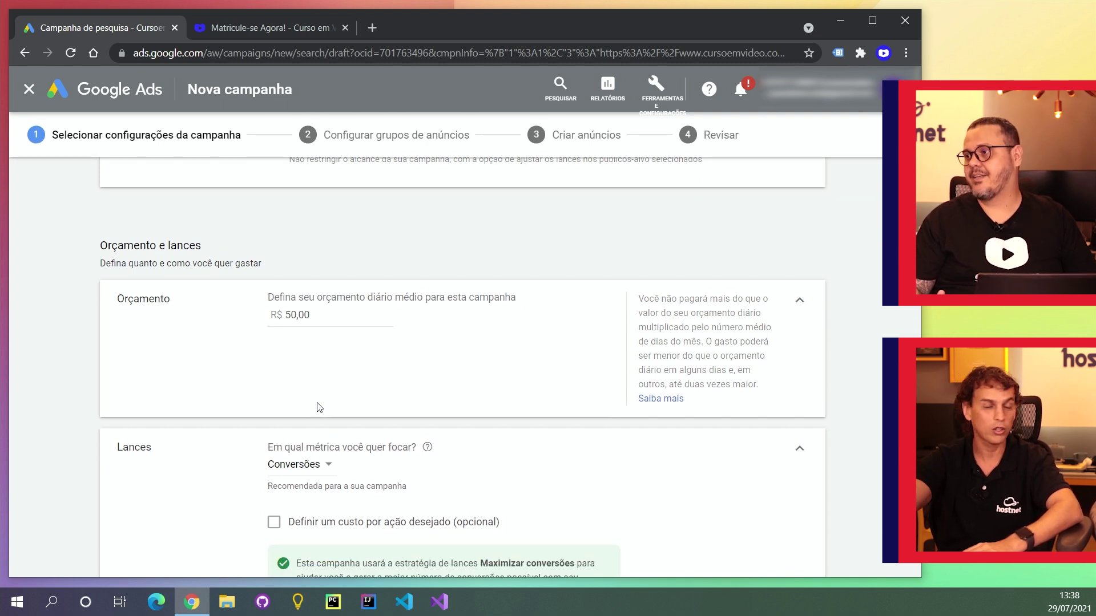
{"action": "scroll", "coordinate": [319, 407], "scroll_direction": "down", "scroll_amount": 1}
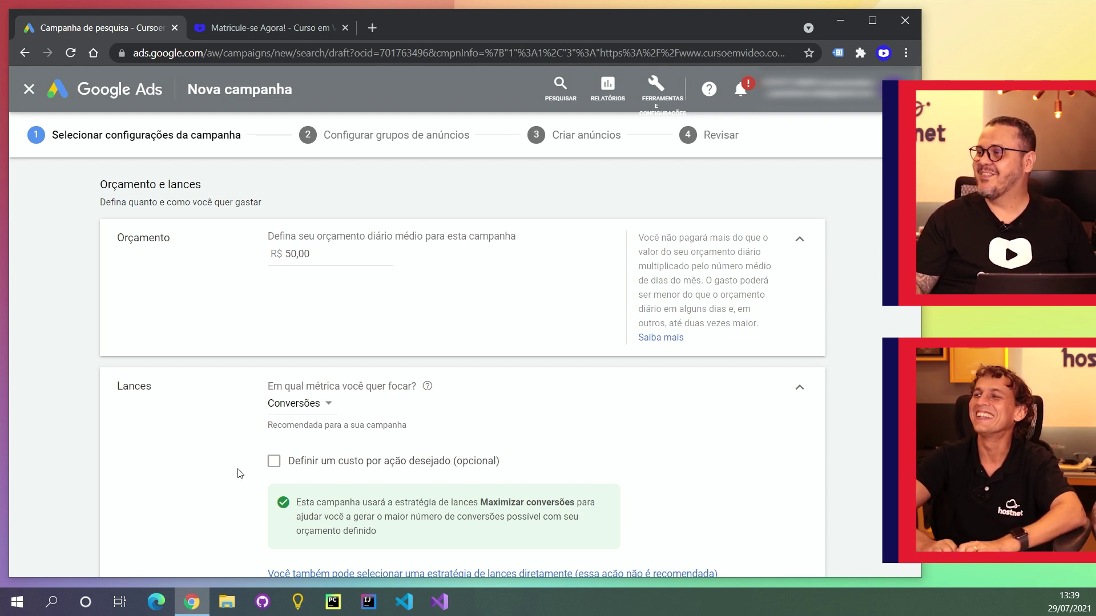
{"action": "left_click", "coordinate": [328, 404]}
{"action": "left_click", "coordinate": [291, 458]}
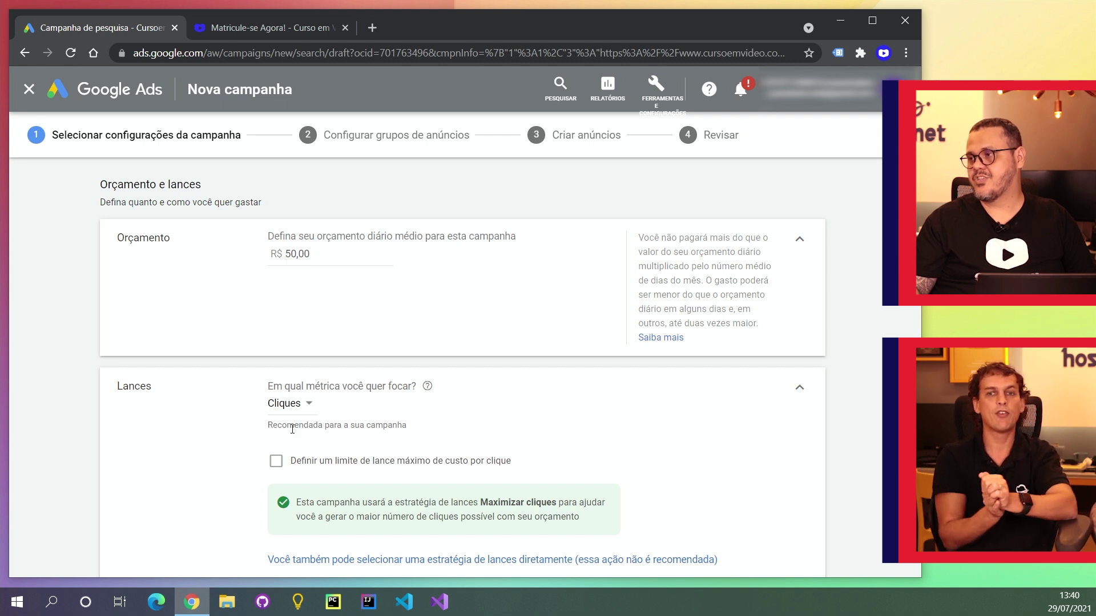
Step: Examine the other bidding metrics, including Conversões and Parcela de impressões, keeping Cliques as the focus
{"action": "left_click", "coordinate": [316, 409]}
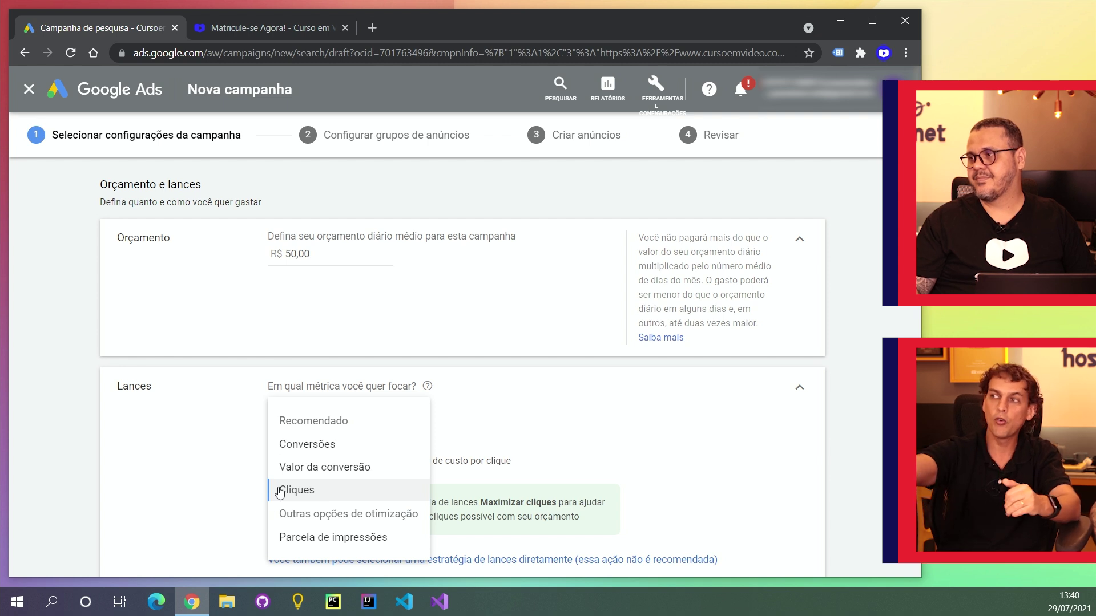
{"action": "mouse_move", "coordinate": [282, 444]}
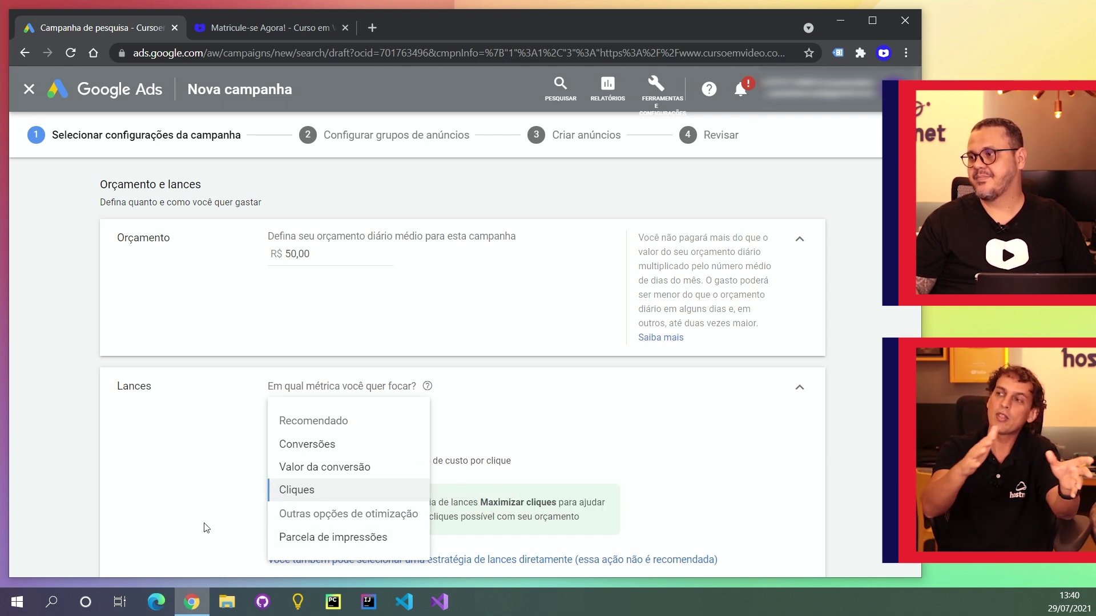
{"action": "mouse_move", "coordinate": [334, 544]}
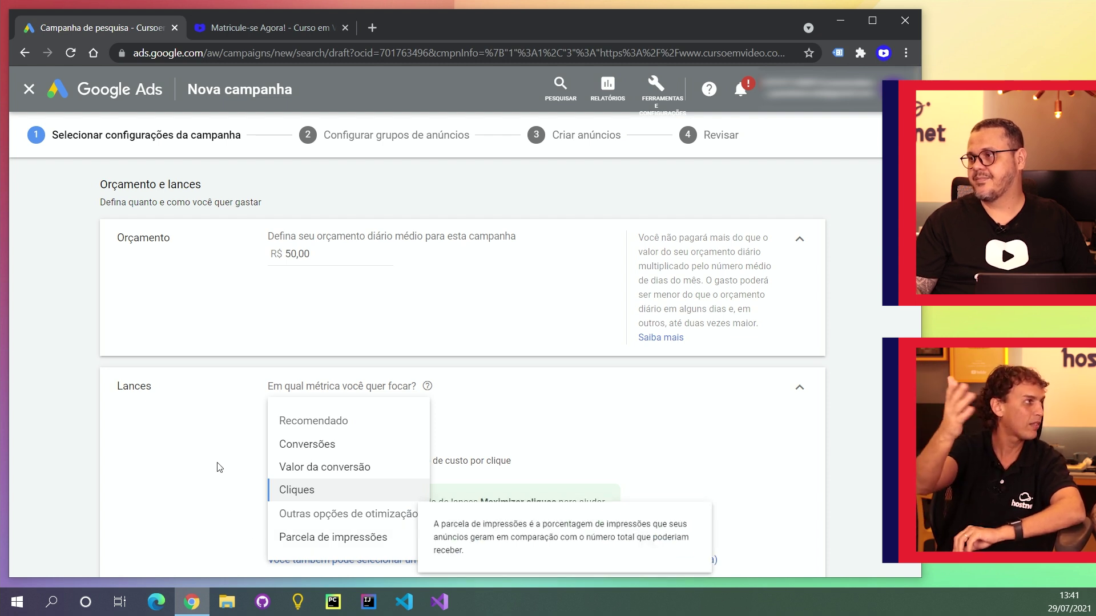
{"action": "left_click", "coordinate": [197, 518]}
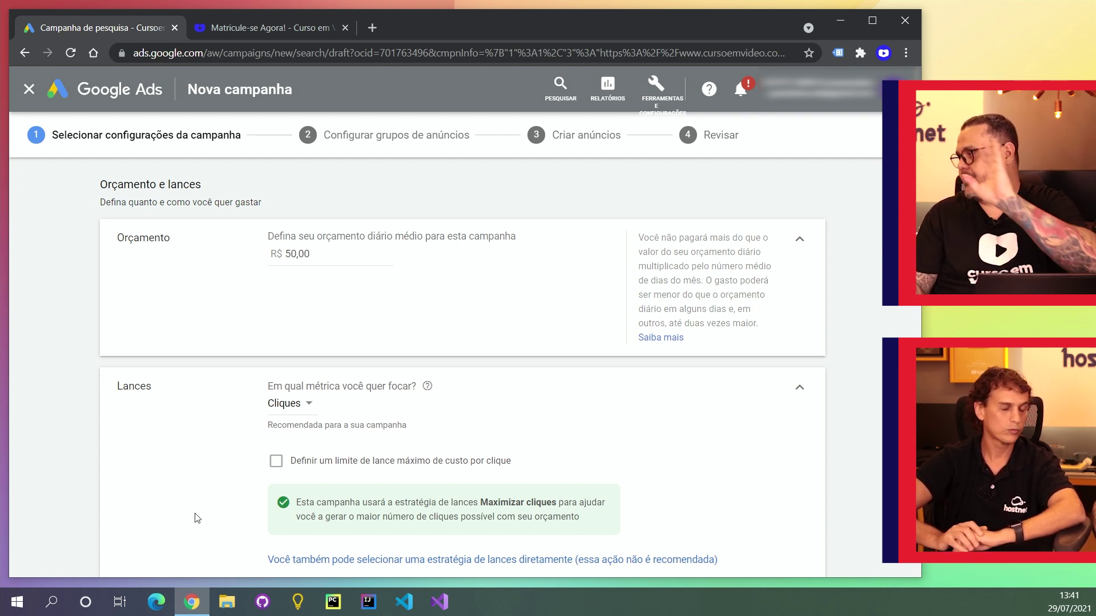
{"action": "scroll", "coordinate": [252, 518], "scroll_direction": "down", "scroll_amount": 2}
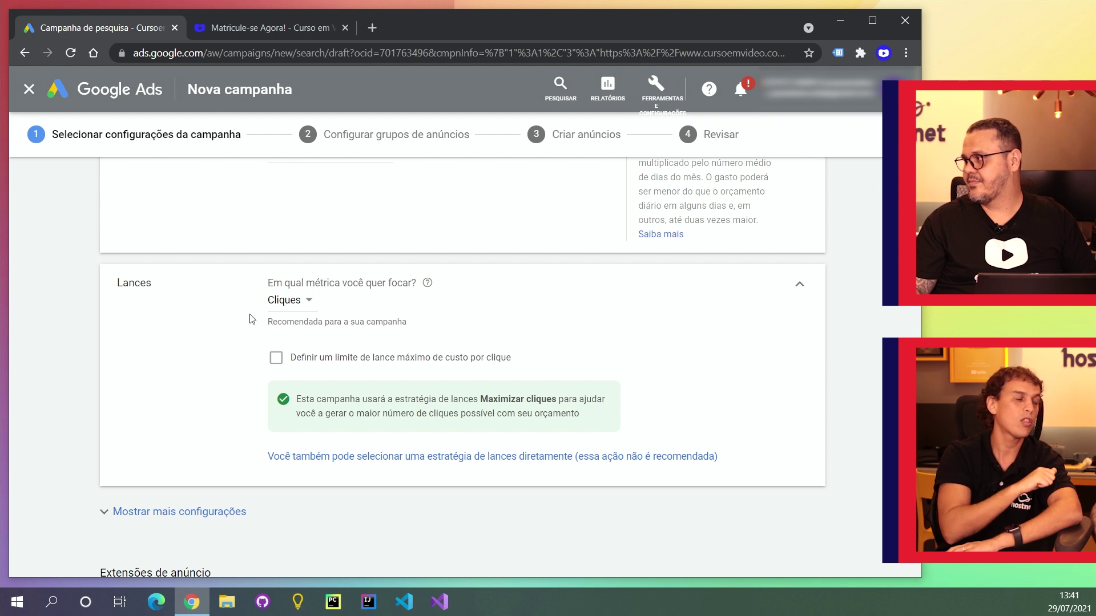
{"action": "left_click", "coordinate": [301, 303]}
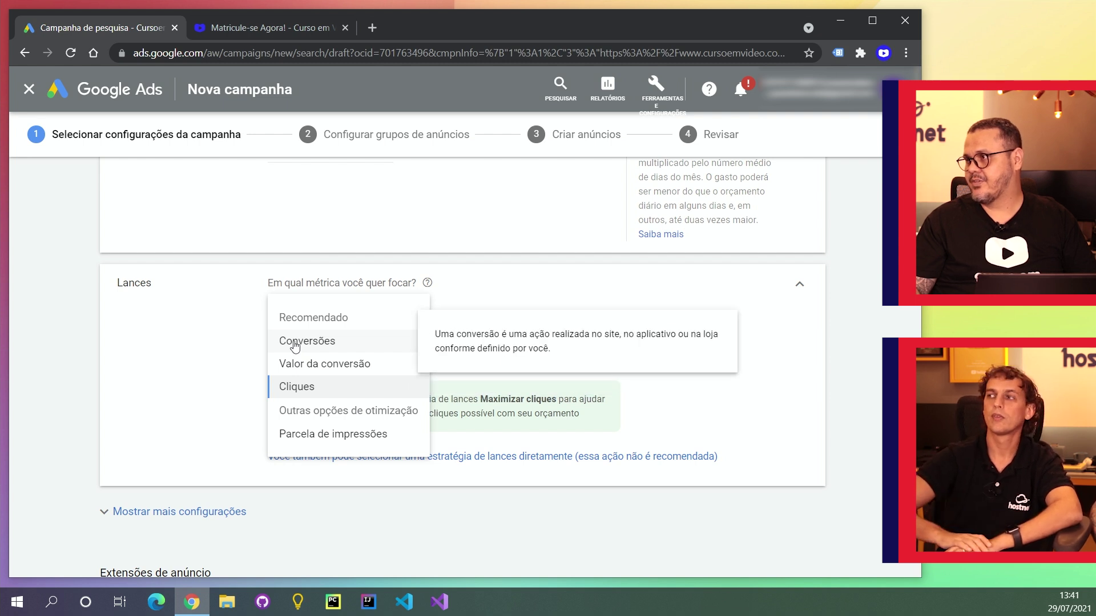
{"action": "left_click", "coordinate": [230, 382]}
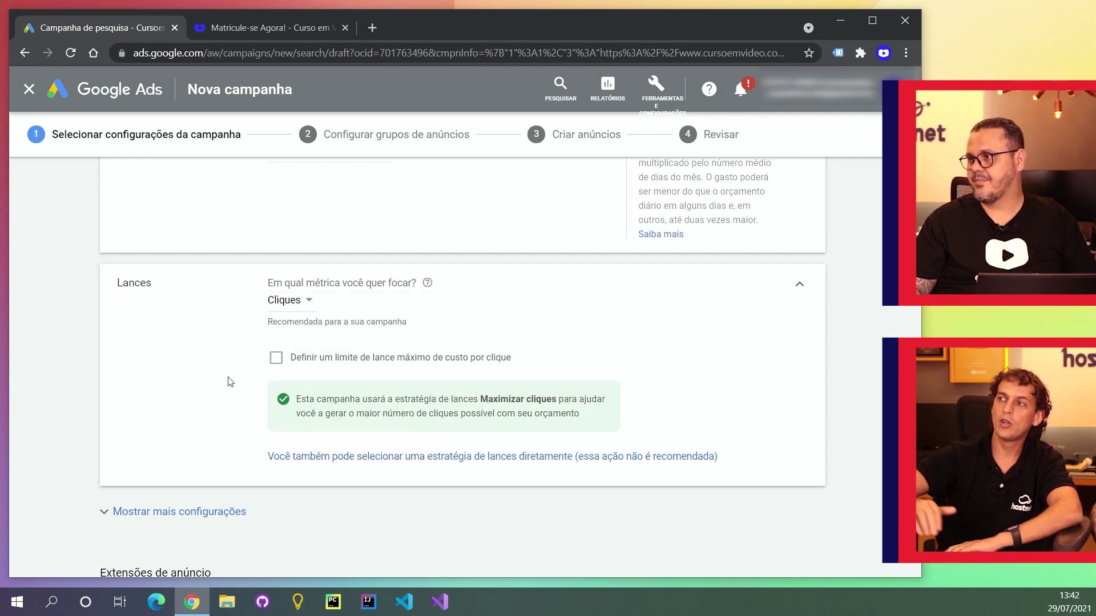
Step: Enable a maximum cost-per-click bid limit for the campaign and highlight CPC in the limit's label
{"action": "left_click", "coordinate": [354, 366]}
{"action": "left_click", "coordinate": [354, 367]}
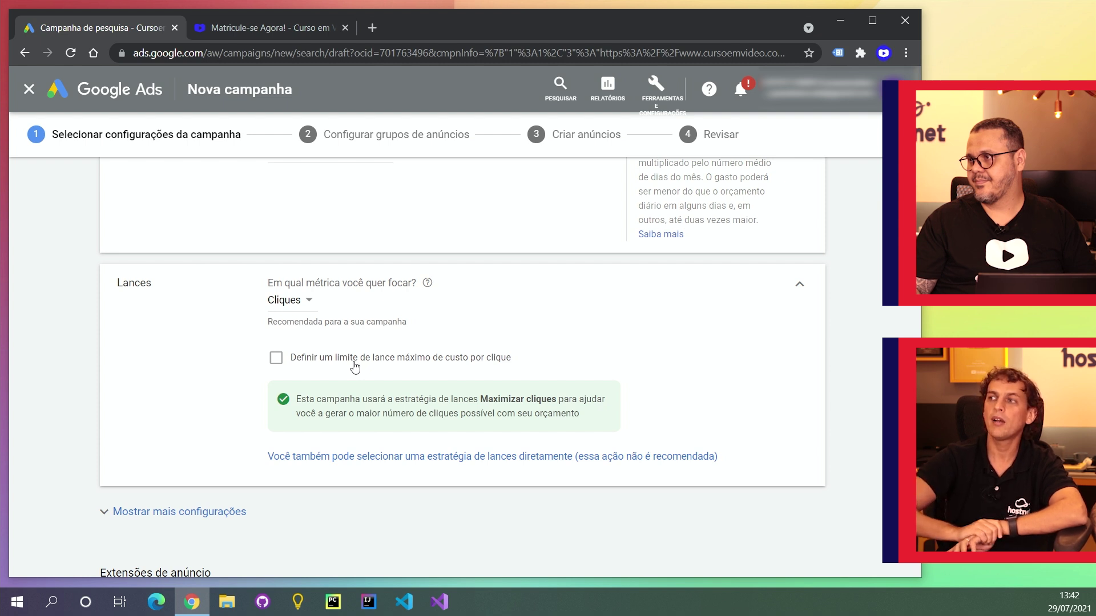
{"action": "left_click", "coordinate": [354, 367]}
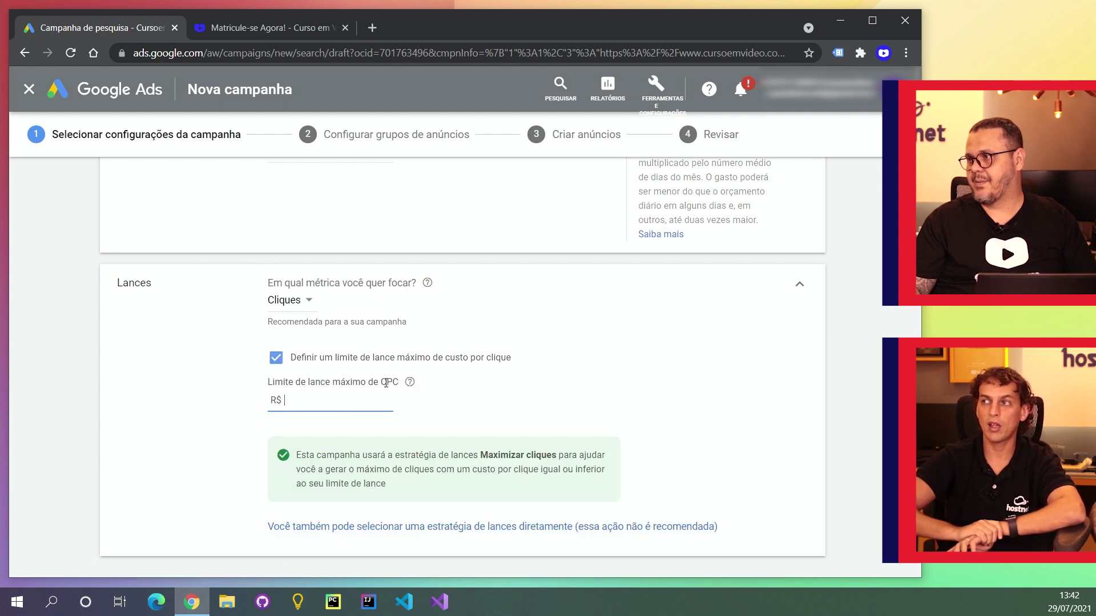
{"action": "left_click_drag", "start_coordinate": [378, 383], "coordinate": [401, 387]}
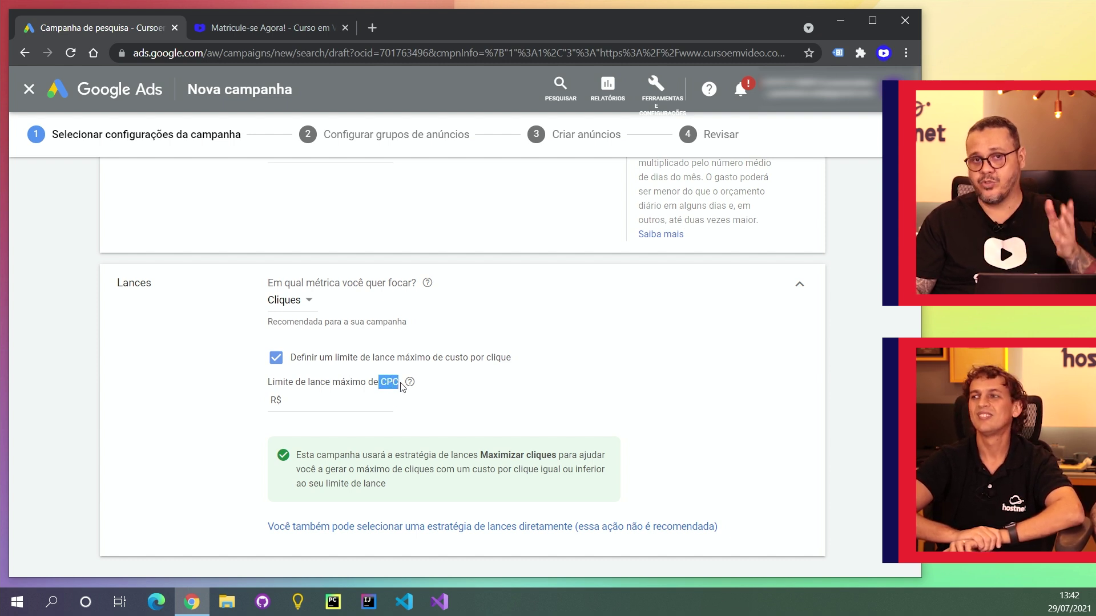
Step: Set the campaign's maximum CPC bid limit to R$ 1,00
{"action": "left_click", "coordinate": [312, 399]}
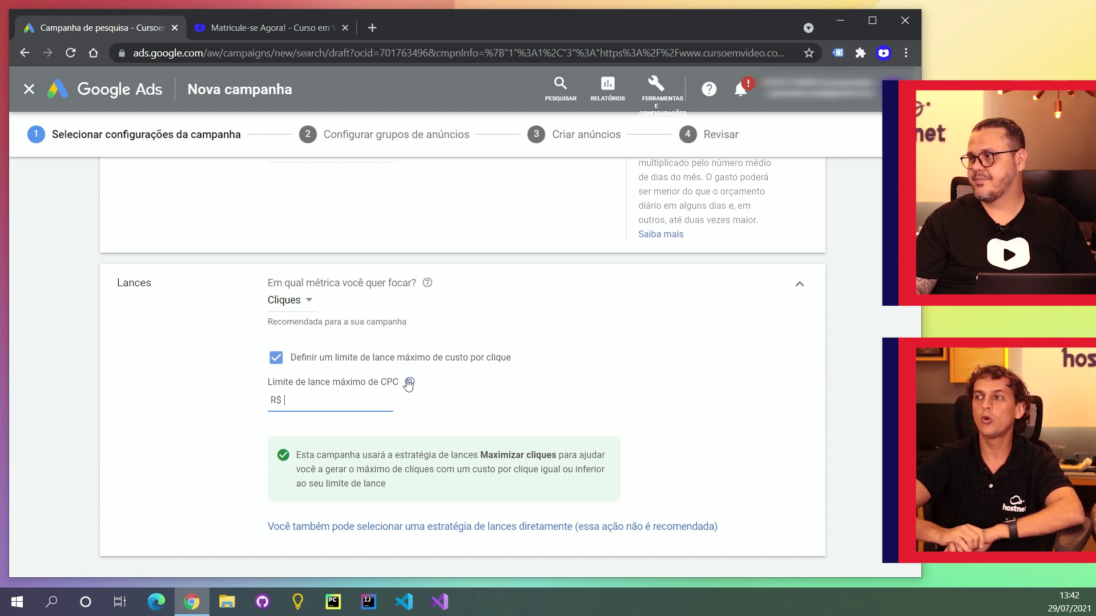
{"action": "mouse_move", "coordinate": [411, 383]}
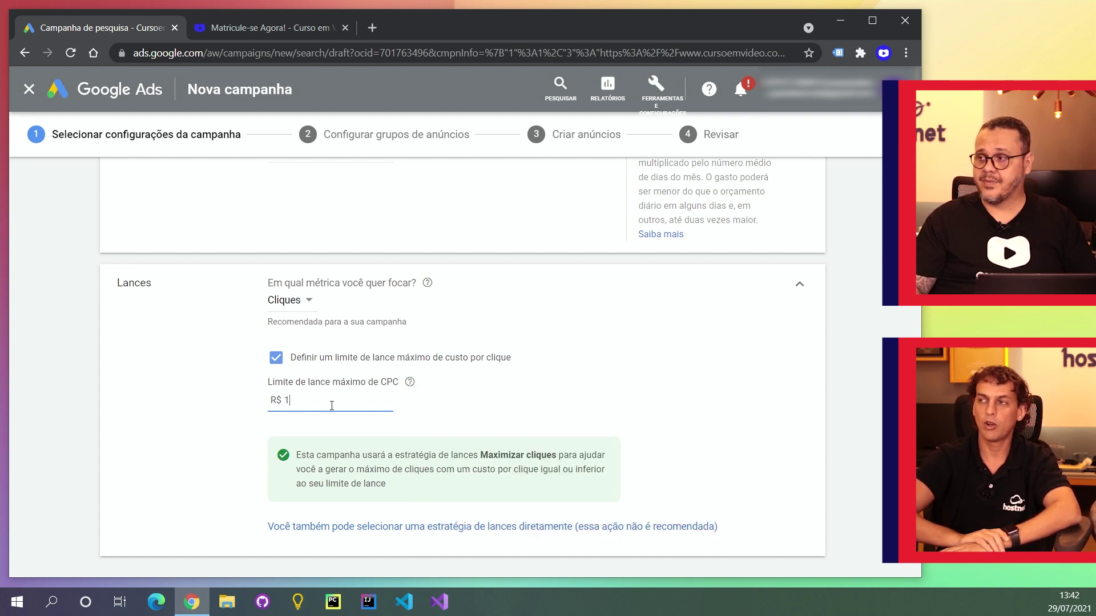
{"action": "left_click", "coordinate": [171, 439]}
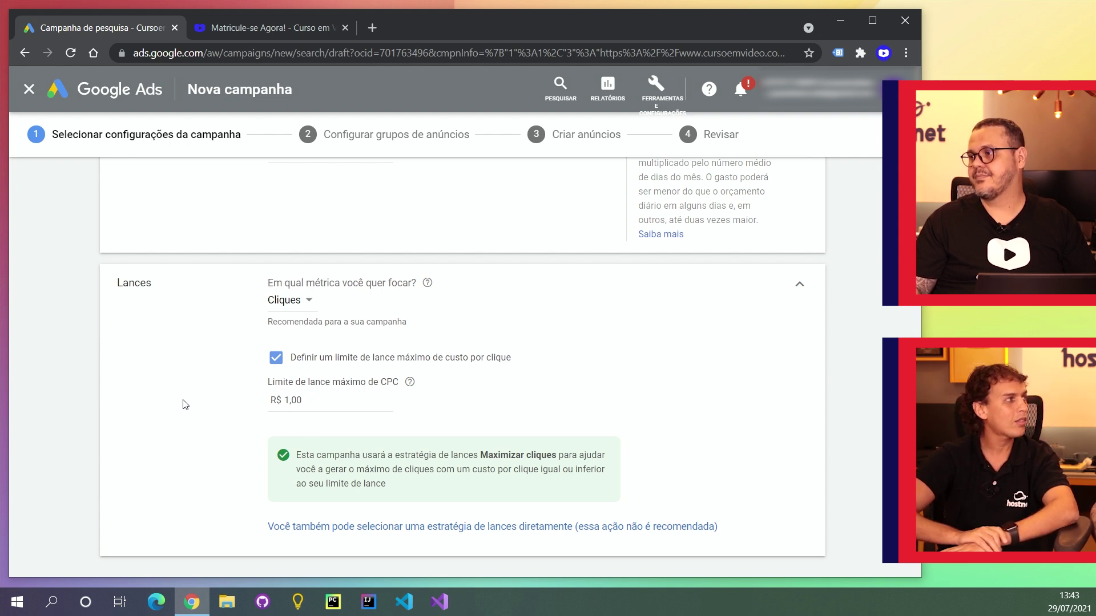
Step: Reveal the additional campaign settings below the bidding section and review the conversion and ad rotation options
{"action": "scroll", "coordinate": [184, 405], "scroll_direction": "down", "scroll_amount": 2}
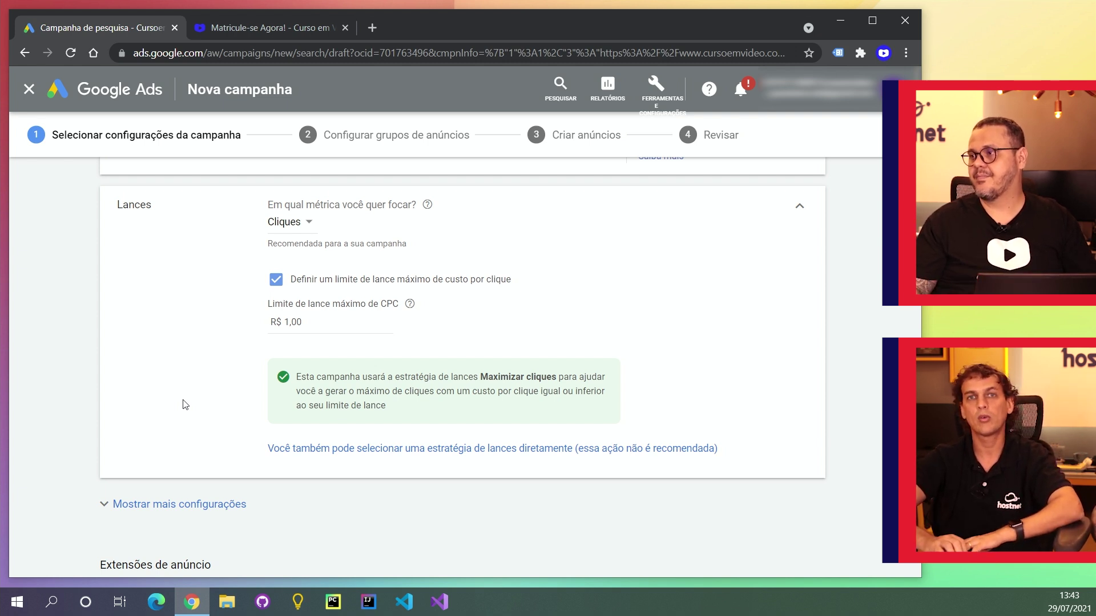
{"action": "scroll", "coordinate": [185, 404], "scroll_direction": "down", "scroll_amount": 2}
{"action": "left_click", "coordinate": [166, 378]}
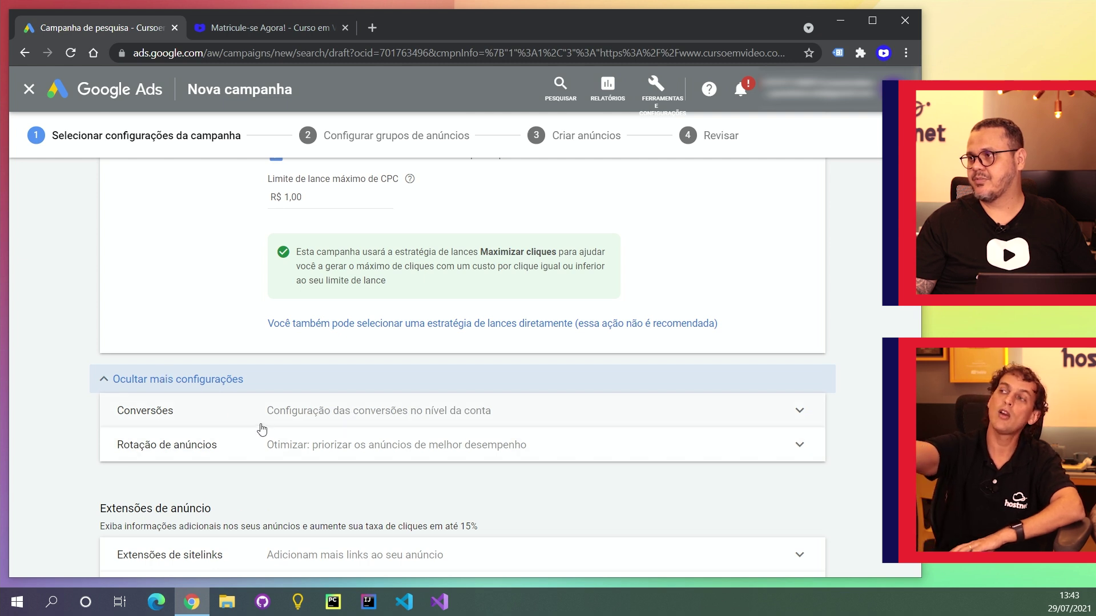
{"action": "left_click", "coordinate": [194, 384]}
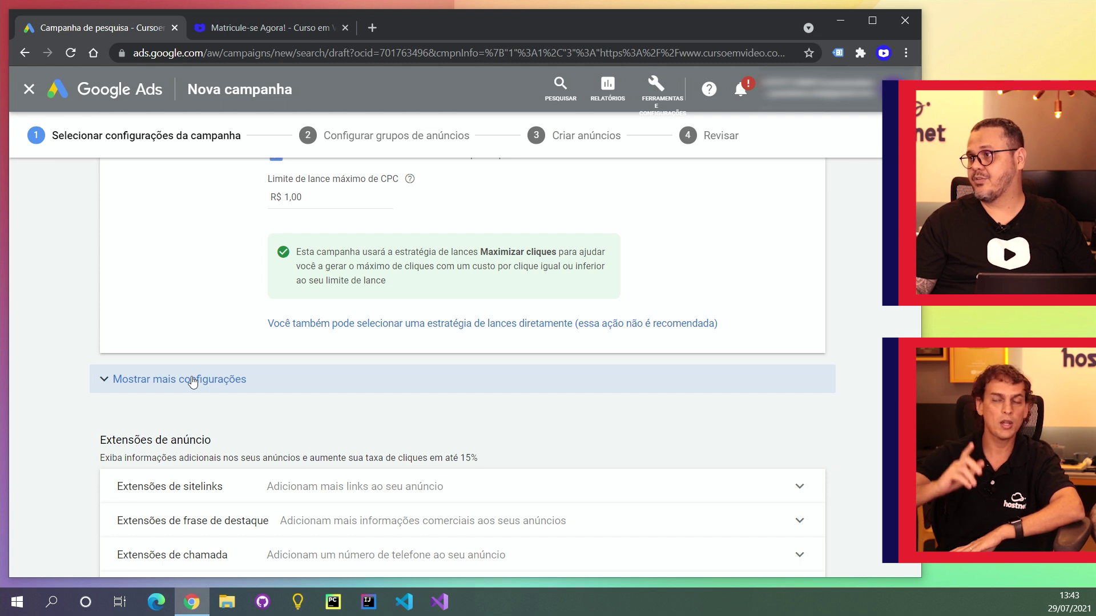
{"action": "scroll", "coordinate": [196, 283], "scroll_direction": "up", "scroll_amount": 2}
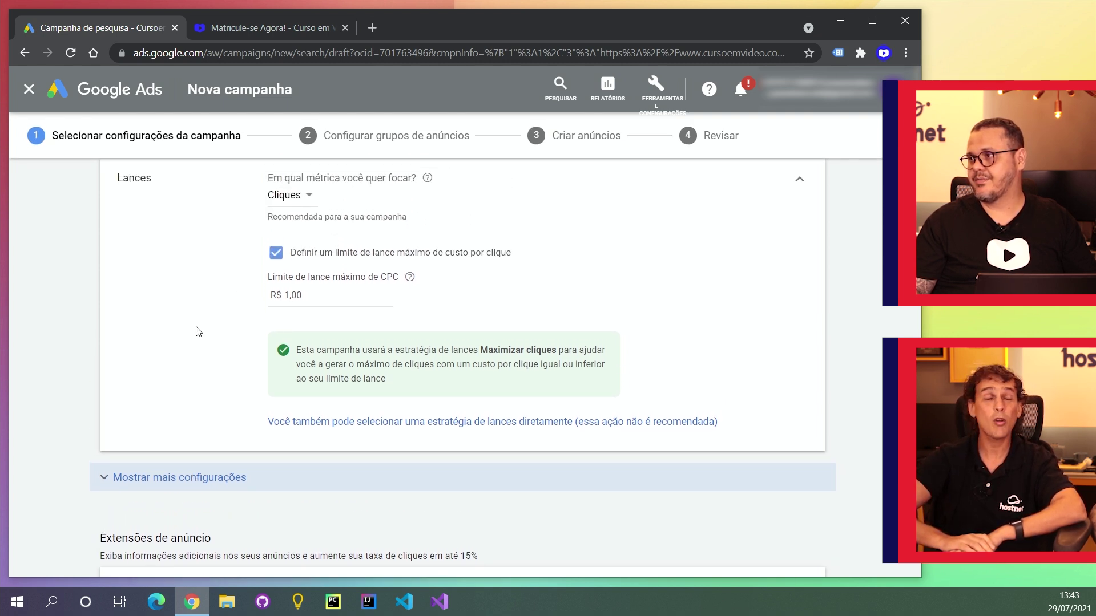
{"action": "scroll", "coordinate": [196, 379], "scroll_direction": "down", "scroll_amount": 2}
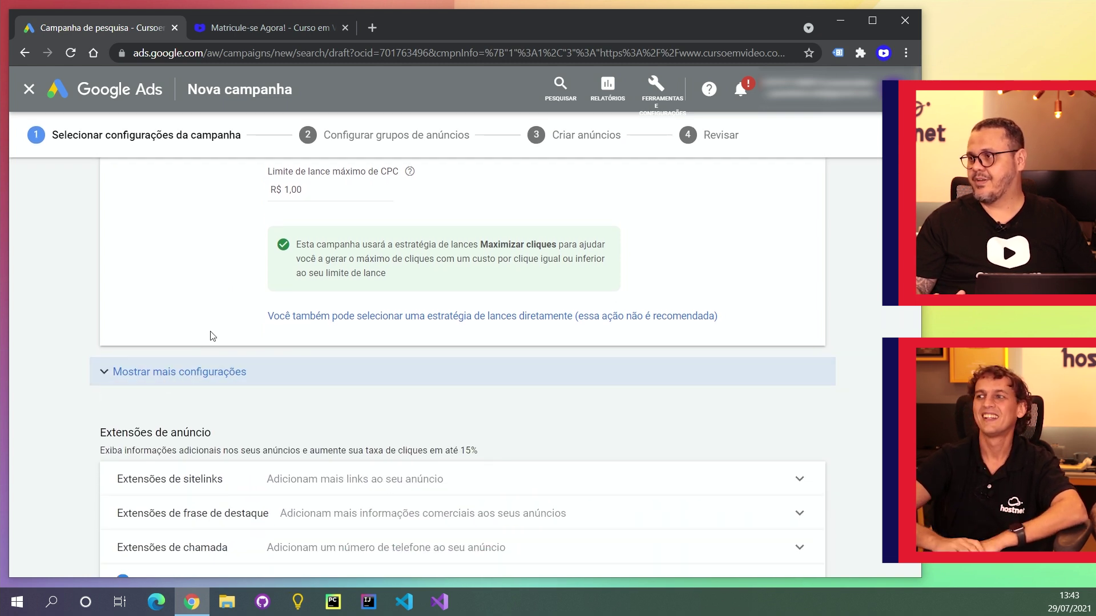
{"action": "scroll", "coordinate": [152, 411], "scroll_direction": "down", "scroll_amount": 3}
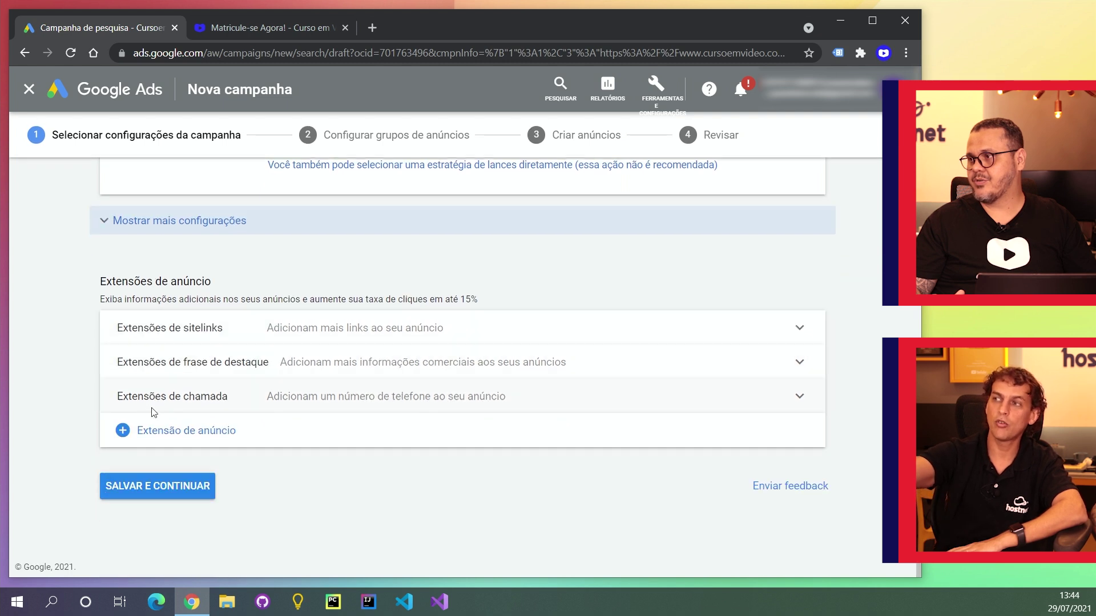
{"action": "scroll", "coordinate": [152, 412], "scroll_direction": "up", "scroll_amount": 1}
{"action": "left_click", "coordinate": [150, 301]}
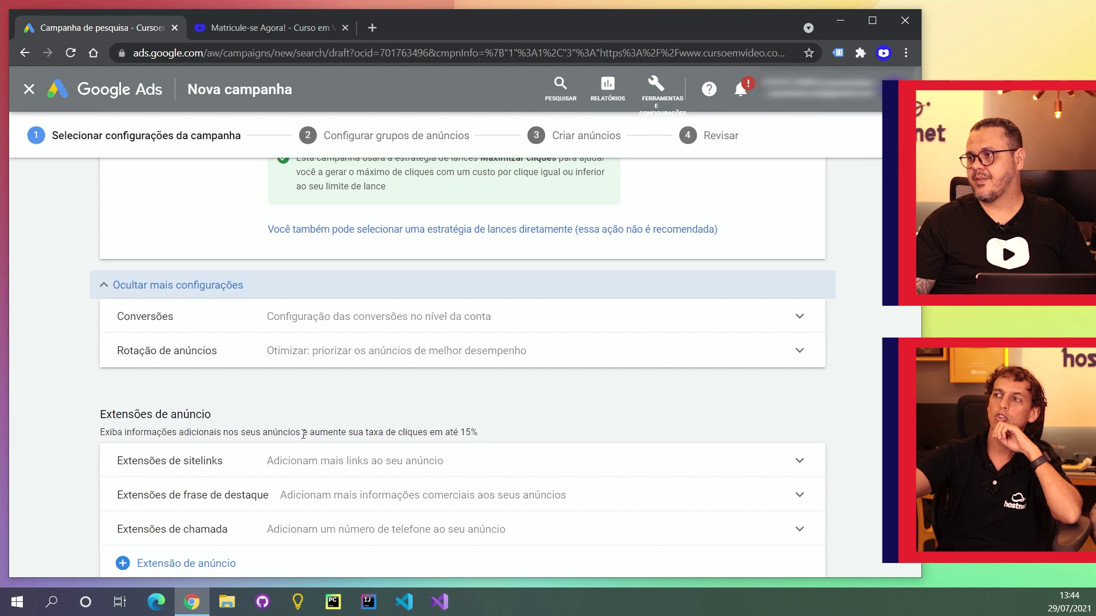
Step: Expand the campaign's sitelink extensions and examine the list of existing sitelinks available for selection
{"action": "scroll", "coordinate": [302, 440], "scroll_direction": "down", "scroll_amount": 1}
{"action": "scroll", "coordinate": [334, 377], "scroll_direction": "down", "scroll_amount": 2}
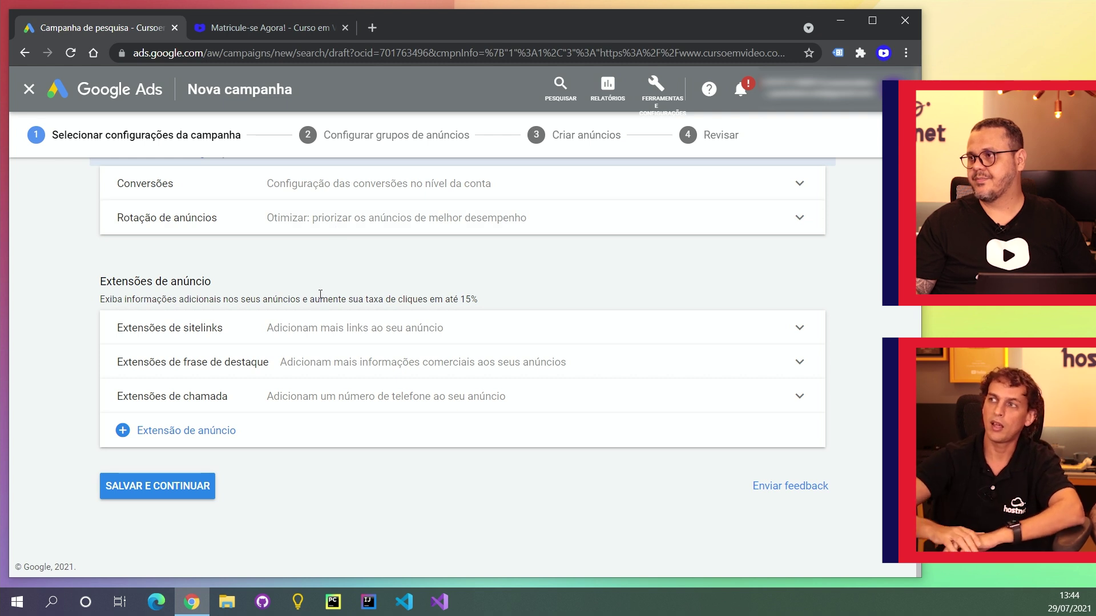
{"action": "left_click", "coordinate": [318, 342]}
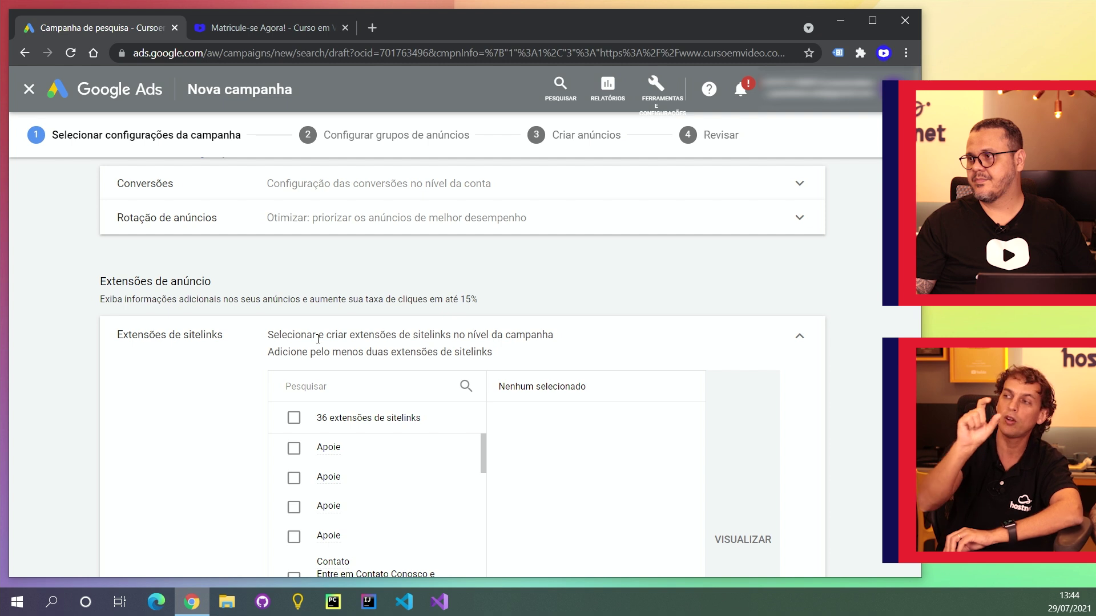
{"action": "scroll", "coordinate": [318, 338], "scroll_direction": "down", "scroll_amount": 2}
{"action": "scroll", "coordinate": [222, 463], "scroll_direction": "down", "scroll_amount": 2}
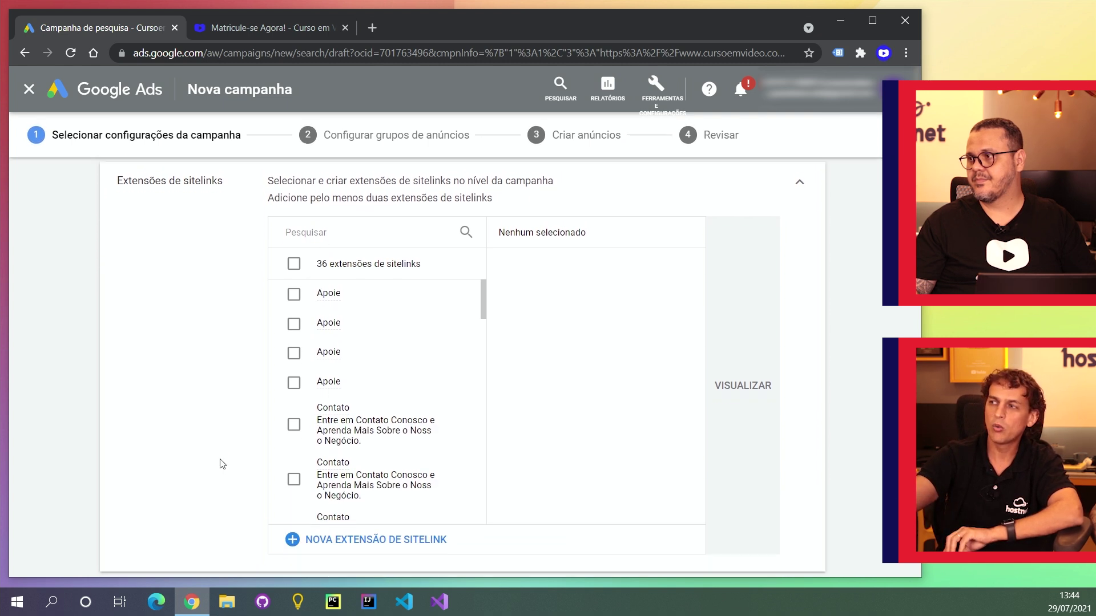
{"action": "scroll", "coordinate": [434, 466], "scroll_direction": "down", "scroll_amount": 3}
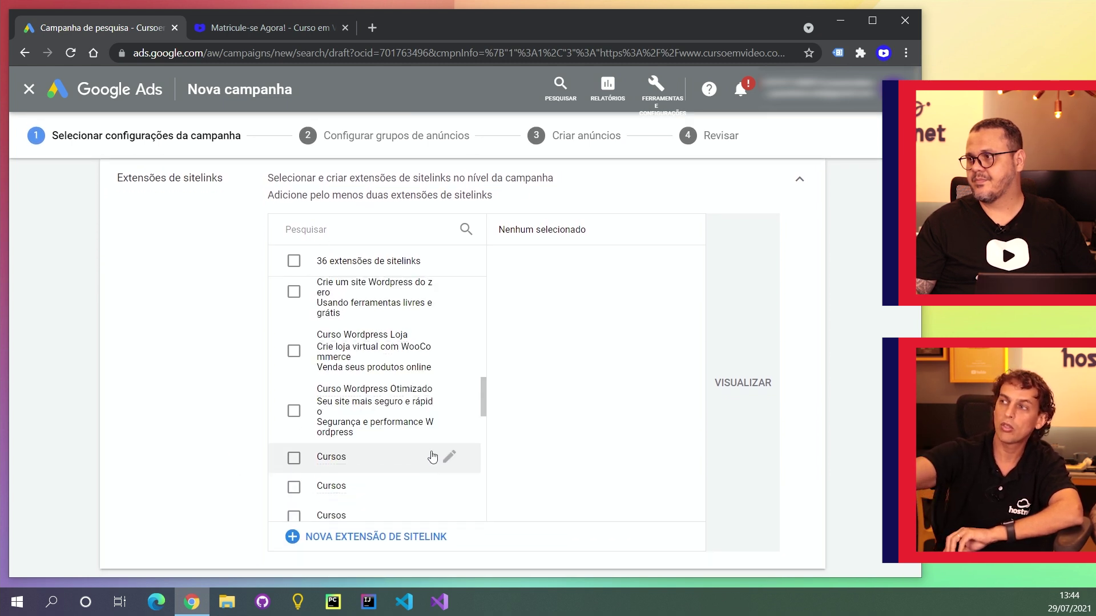
{"action": "scroll", "coordinate": [432, 465], "scroll_direction": "down", "scroll_amount": 2}
{"action": "scroll", "coordinate": [432, 457], "scroll_direction": "down", "scroll_amount": 2}
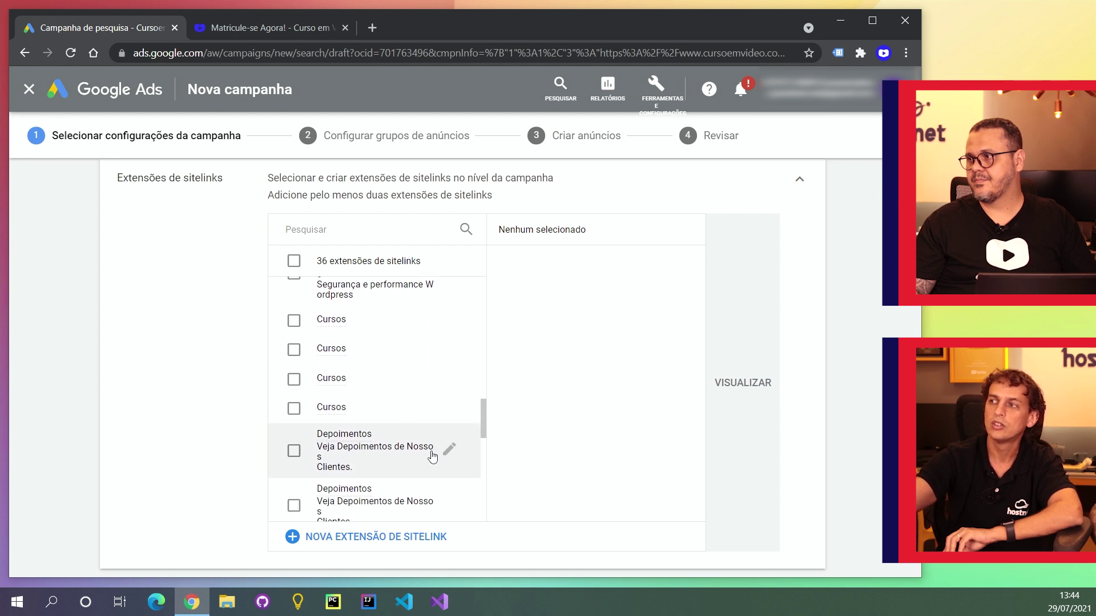
{"action": "scroll", "coordinate": [432, 457], "scroll_direction": "down", "scroll_amount": 4}
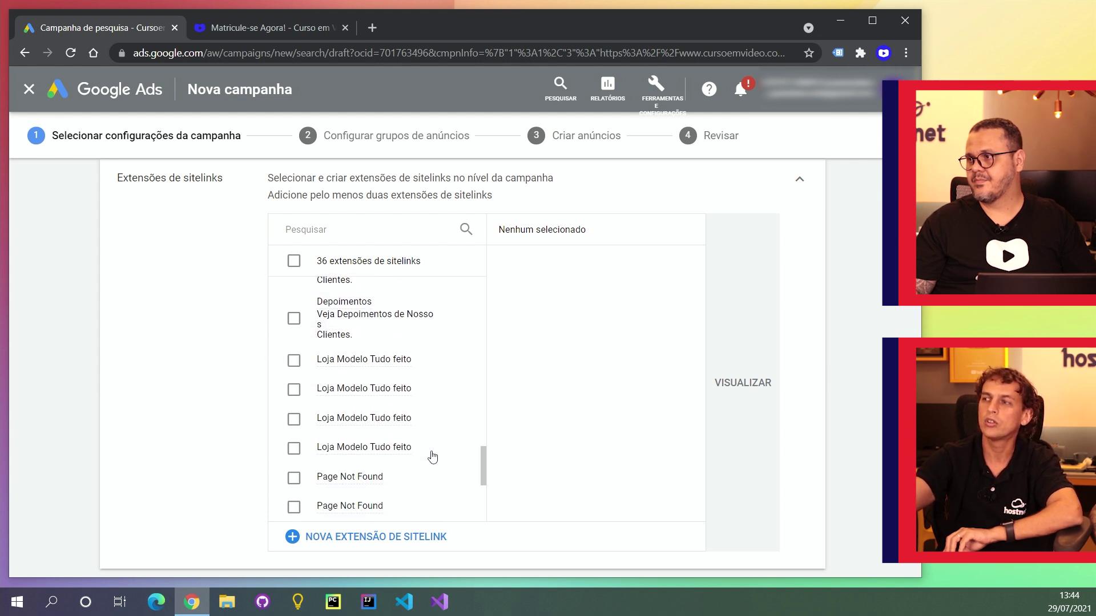
{"action": "scroll", "coordinate": [160, 338], "scroll_direction": "up", "scroll_amount": 1}
{"action": "scroll", "coordinate": [160, 338], "scroll_direction": "up", "scroll_amount": 3}
{"action": "scroll", "coordinate": [172, 360], "scroll_direction": "down", "scroll_amount": 3}
{"action": "left_click", "coordinate": [377, 525]}
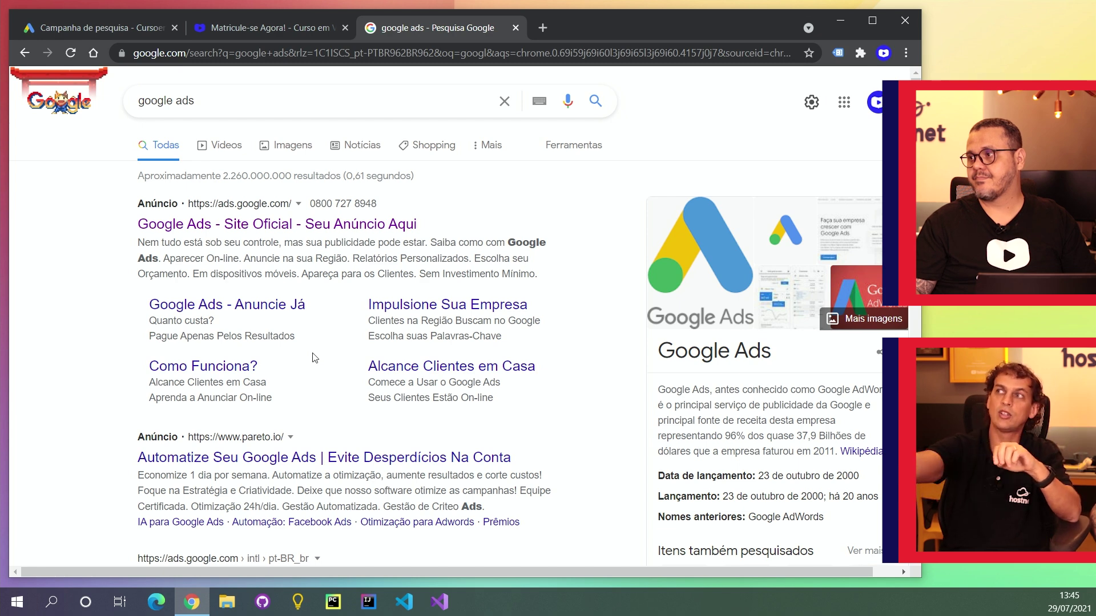
Step: Switch to the Curso em Vídeo enrollment page and examine its video, course catalogue and certificate sections
{"action": "left_click", "coordinate": [265, 27]}
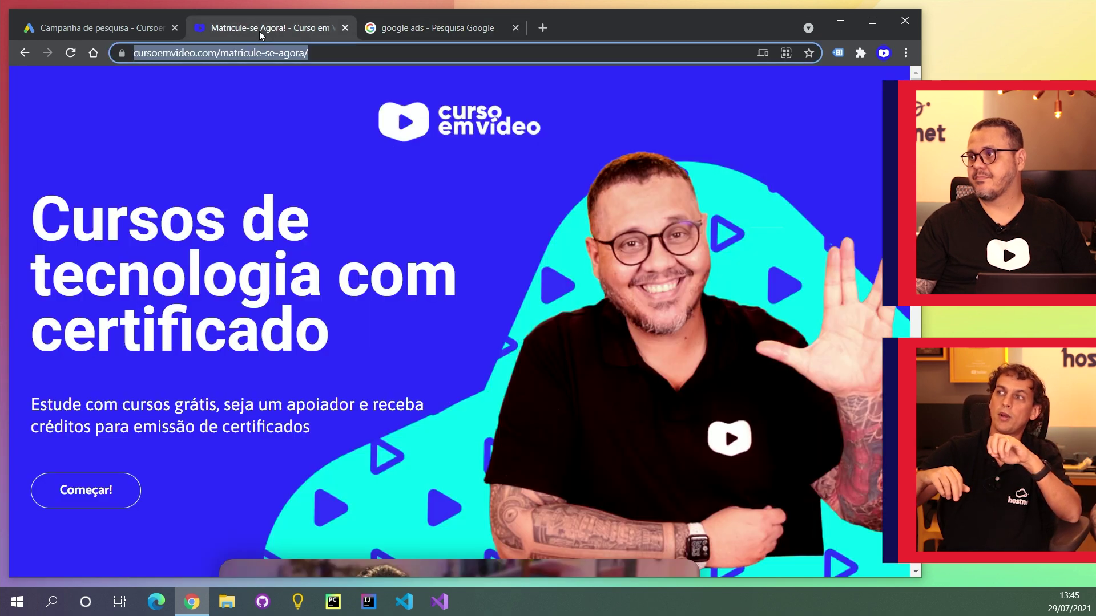
{"action": "scroll", "coordinate": [284, 286], "scroll_direction": "down", "scroll_amount": 10}
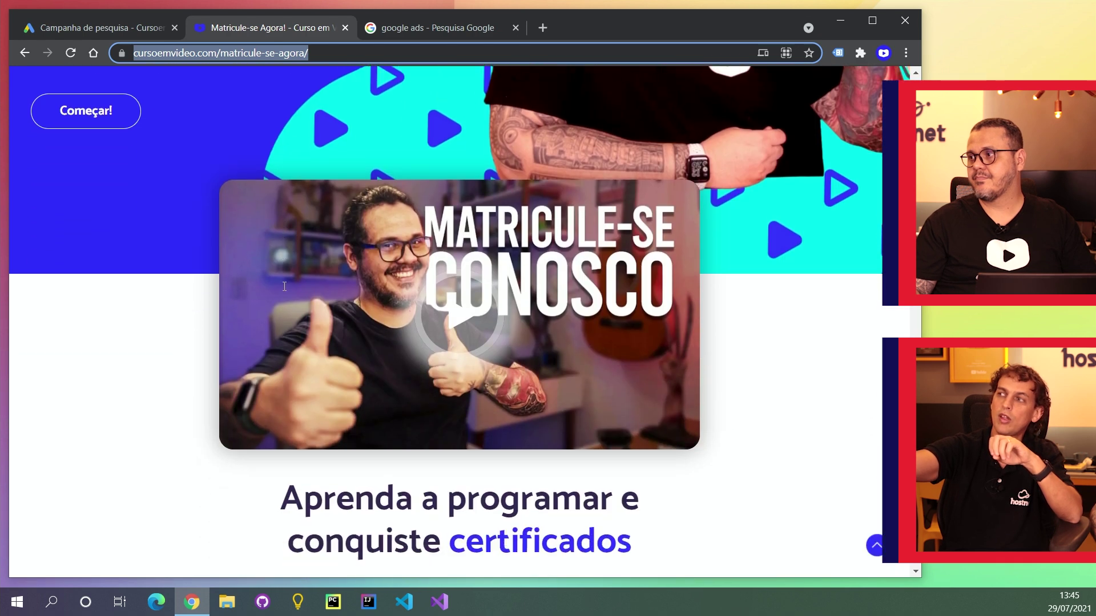
{"action": "scroll", "coordinate": [284, 286], "scroll_direction": "up", "scroll_amount": 4}
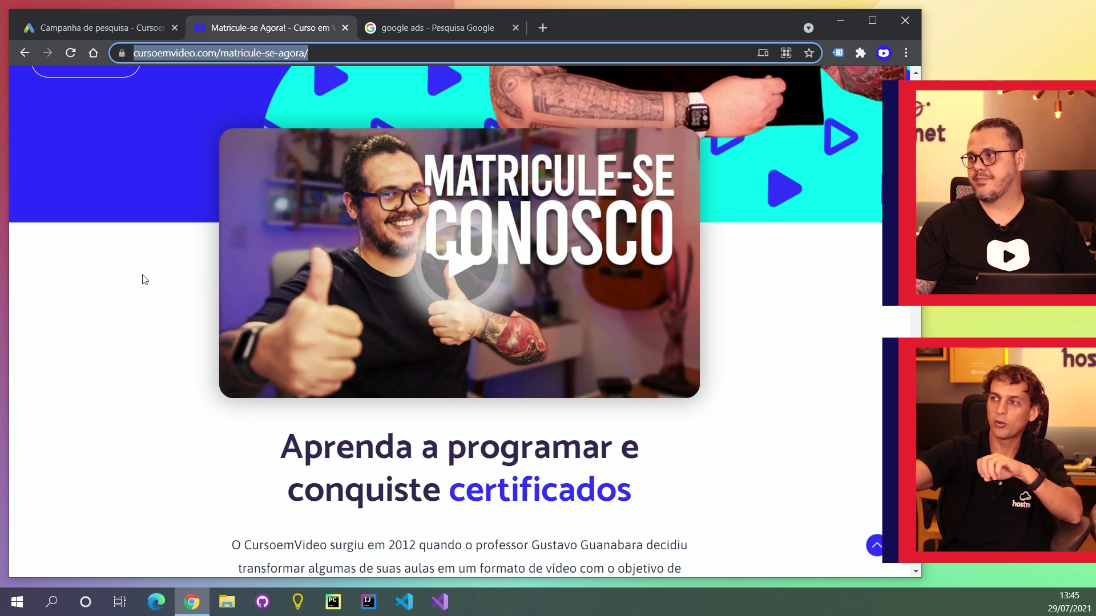
{"action": "scroll", "coordinate": [187, 415], "scroll_direction": "down", "scroll_amount": 6}
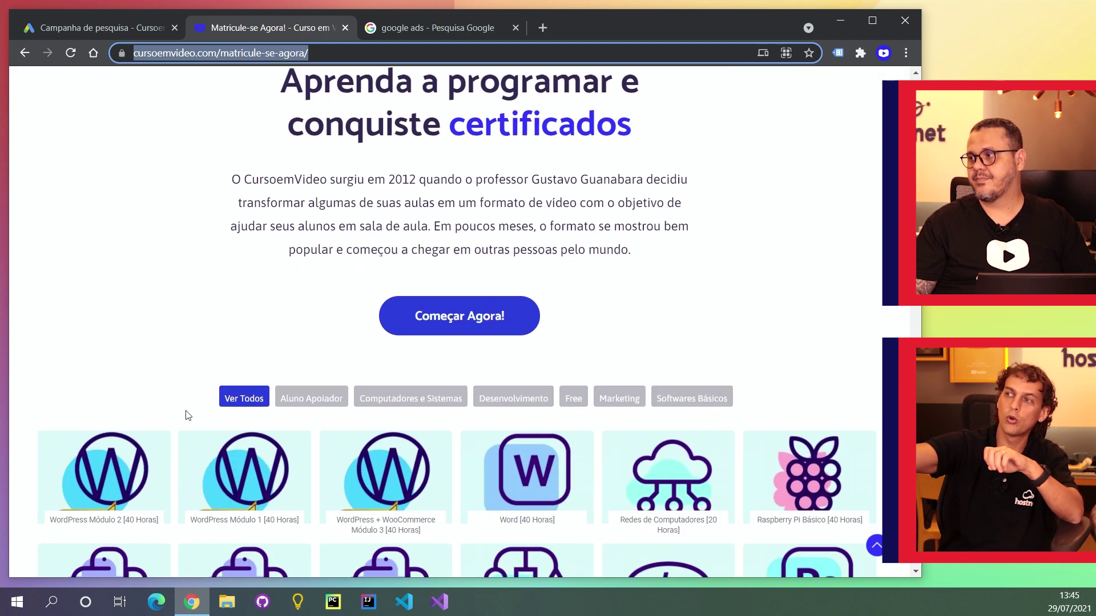
{"action": "scroll", "coordinate": [187, 415], "scroll_direction": "down", "scroll_amount": 4}
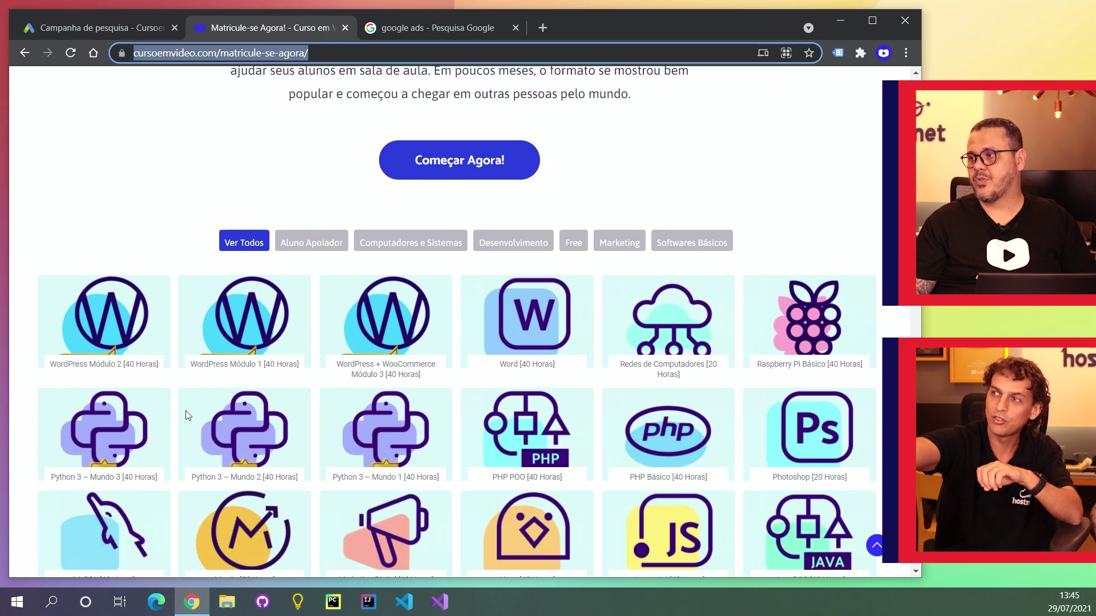
{"action": "scroll", "coordinate": [187, 416], "scroll_direction": "down", "scroll_amount": 1}
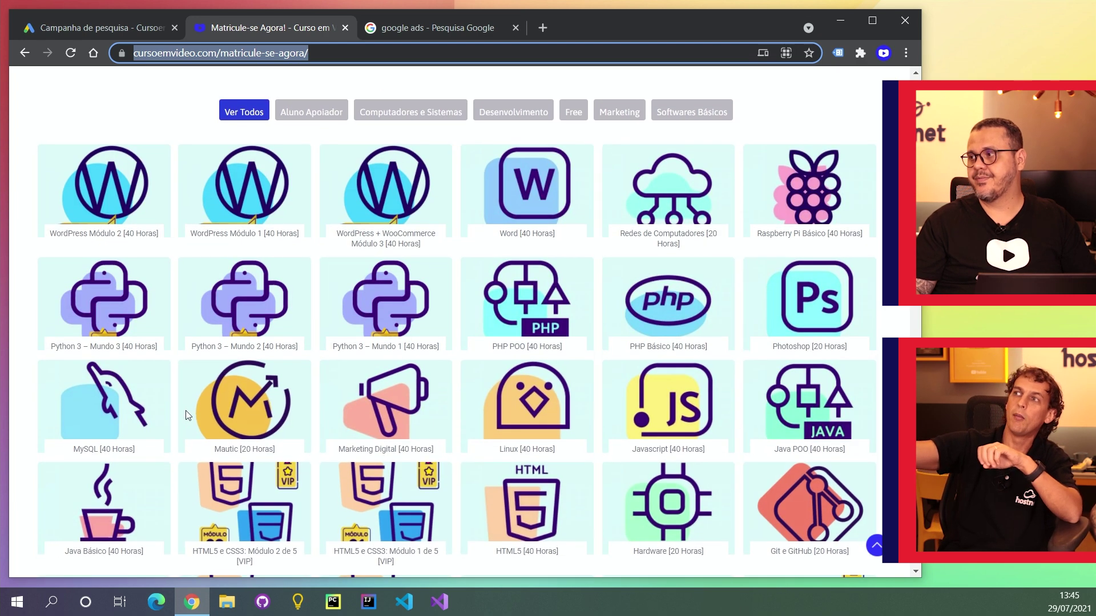
{"action": "scroll", "coordinate": [187, 416], "scroll_direction": "down", "scroll_amount": 10}
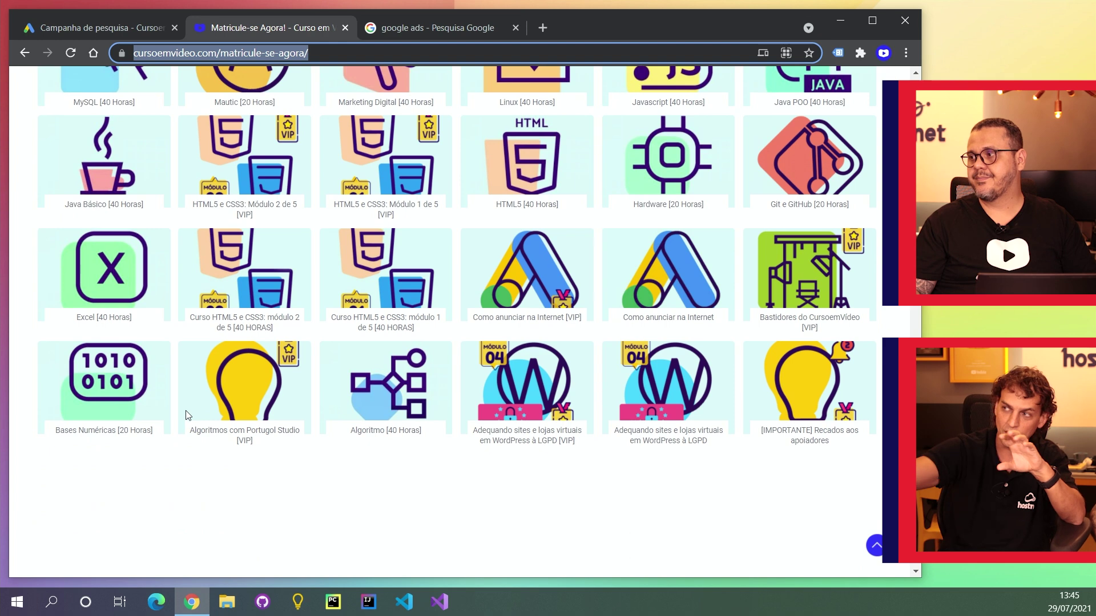
{"action": "scroll", "coordinate": [187, 416], "scroll_direction": "down", "scroll_amount": 4}
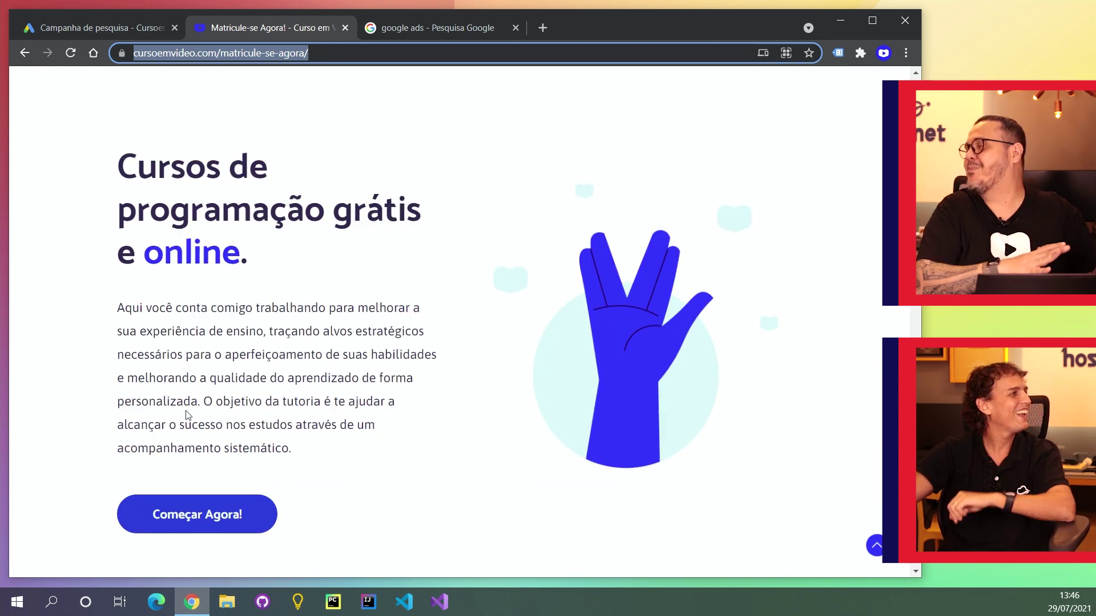
{"action": "scroll", "coordinate": [189, 415], "scroll_direction": "down", "scroll_amount": 3}
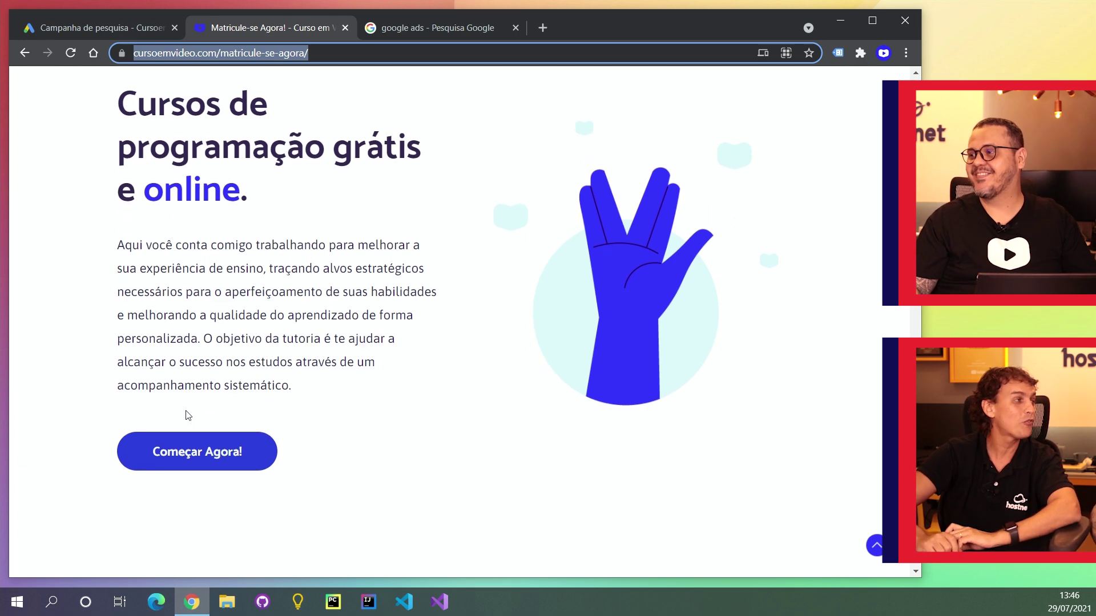
{"action": "scroll", "coordinate": [188, 415], "scroll_direction": "down", "scroll_amount": 17}
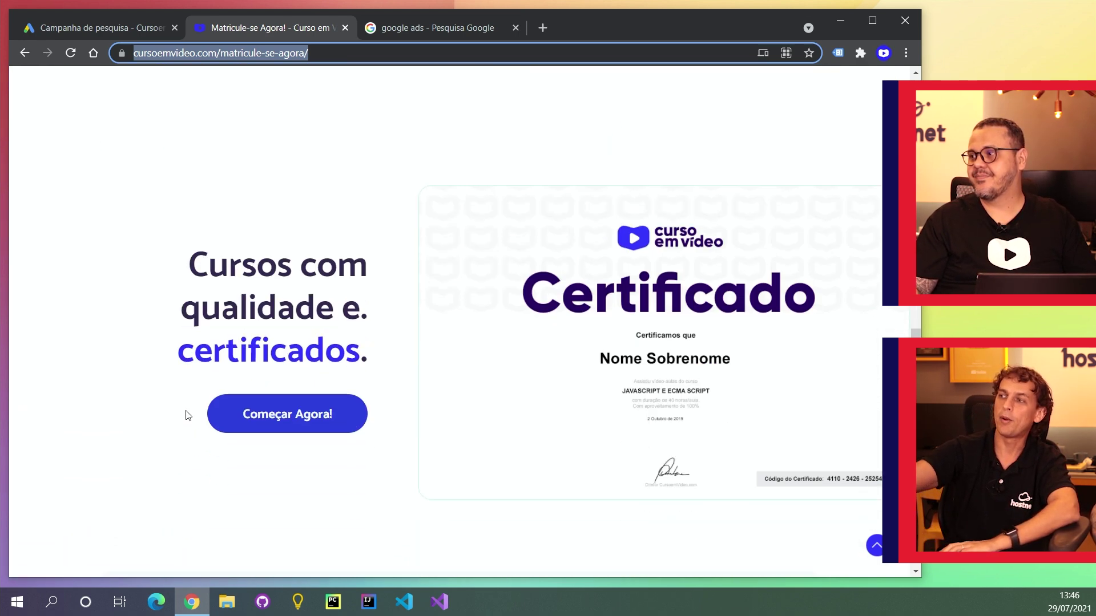